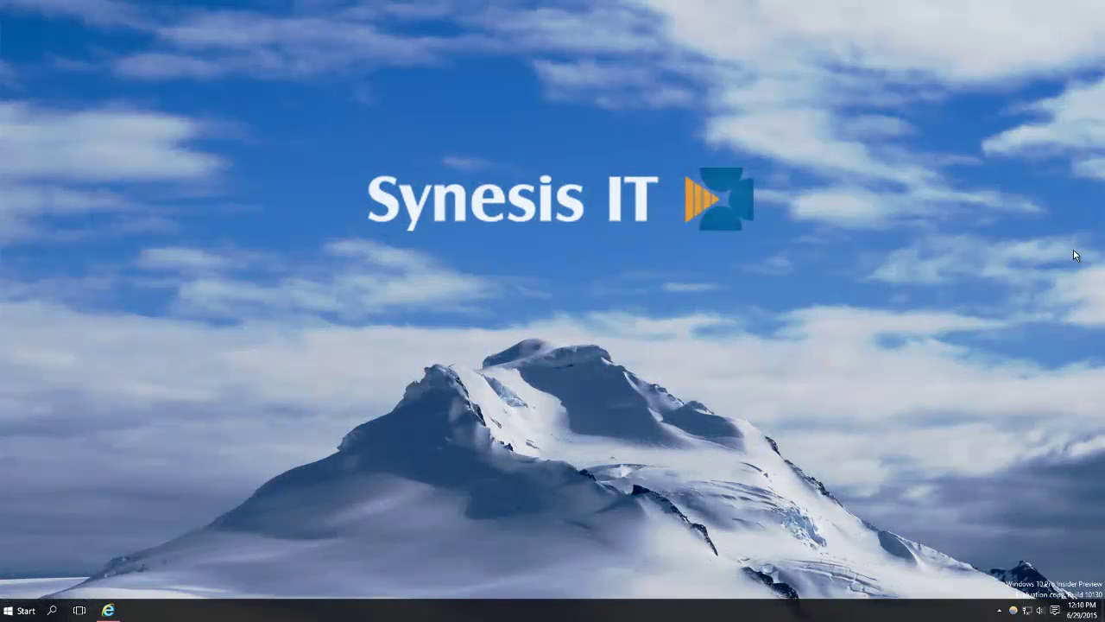
On testing site 1, create a custom list app named 'Meeting Guests' from Site contents
{"action": "left_click", "coordinate": [108, 610]}
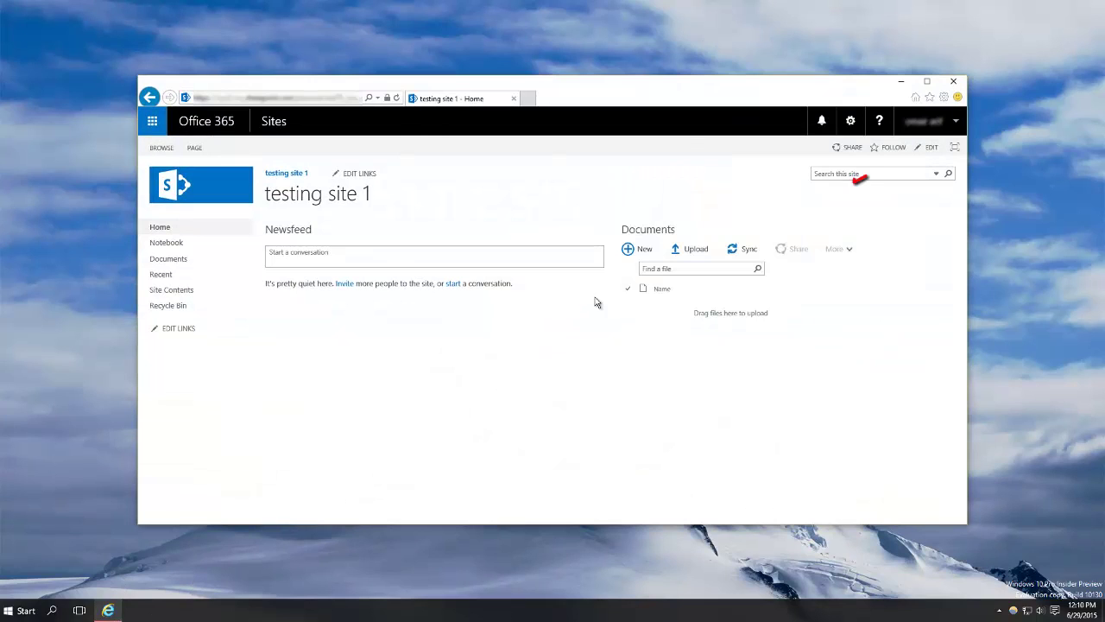
{"action": "left_click", "coordinate": [850, 122]}
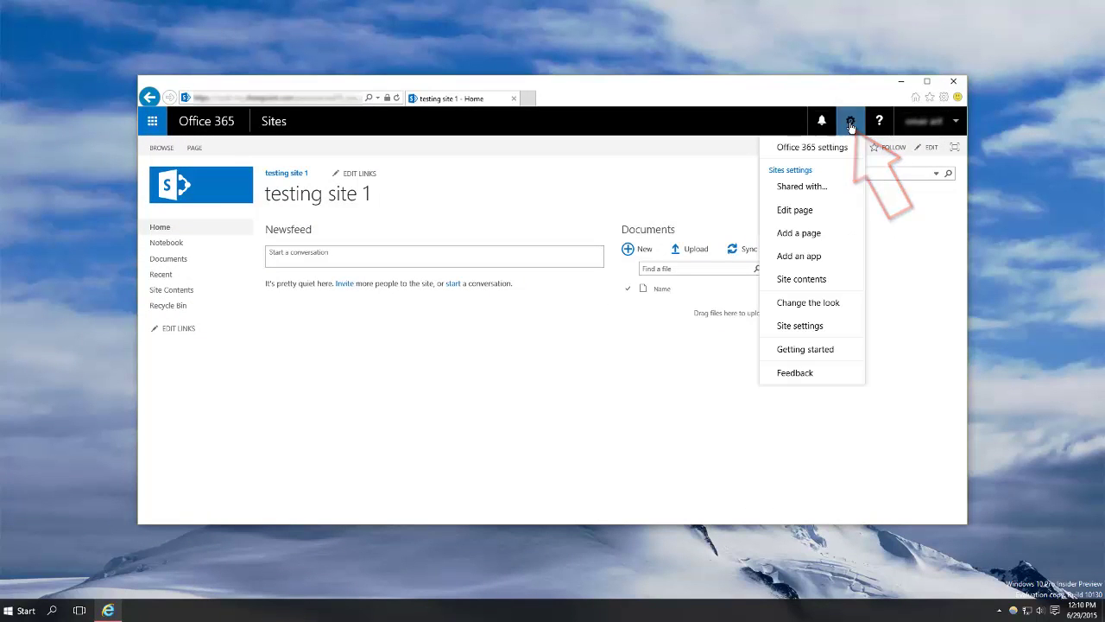
{"action": "left_click", "coordinate": [802, 279]}
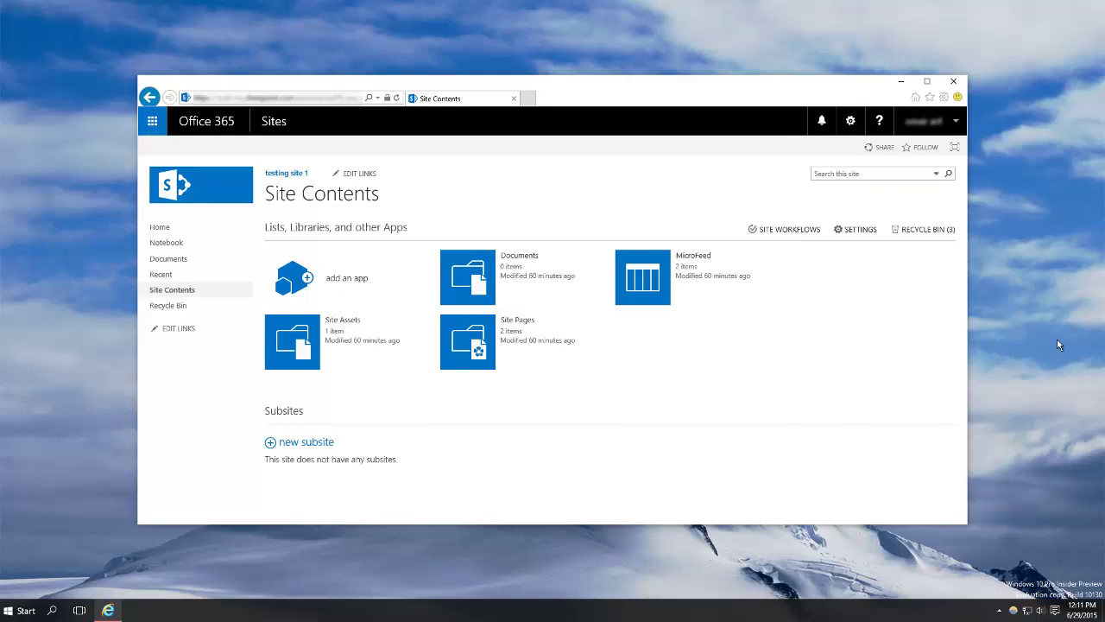
{"action": "left_click", "coordinate": [298, 276]}
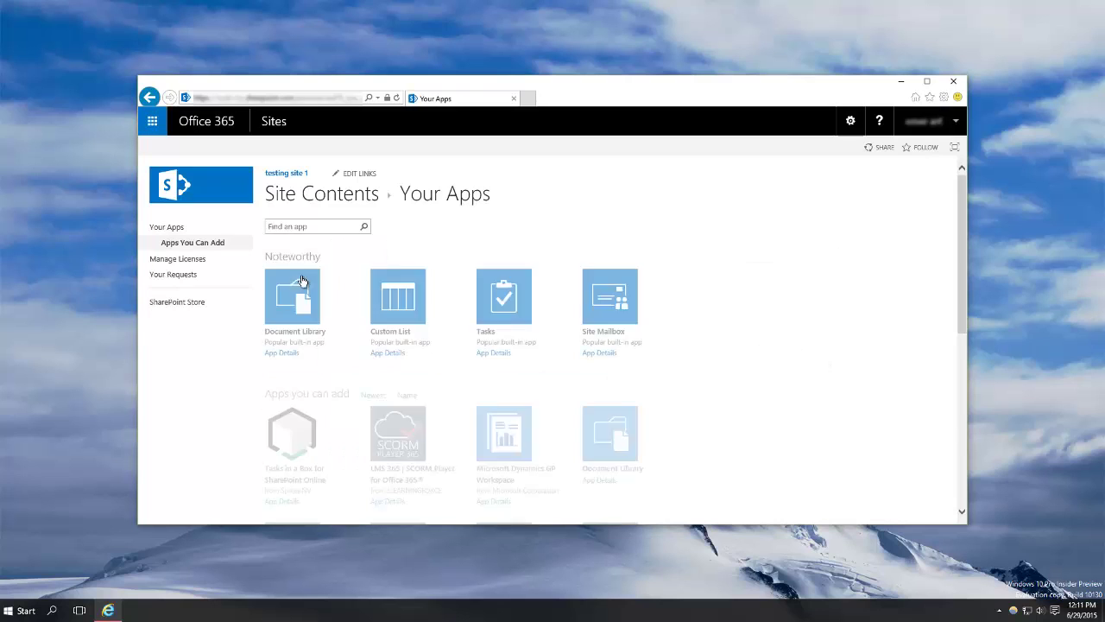
{"action": "scroll", "coordinate": [341, 363], "scroll_direction": "down", "scroll_amount": 3}
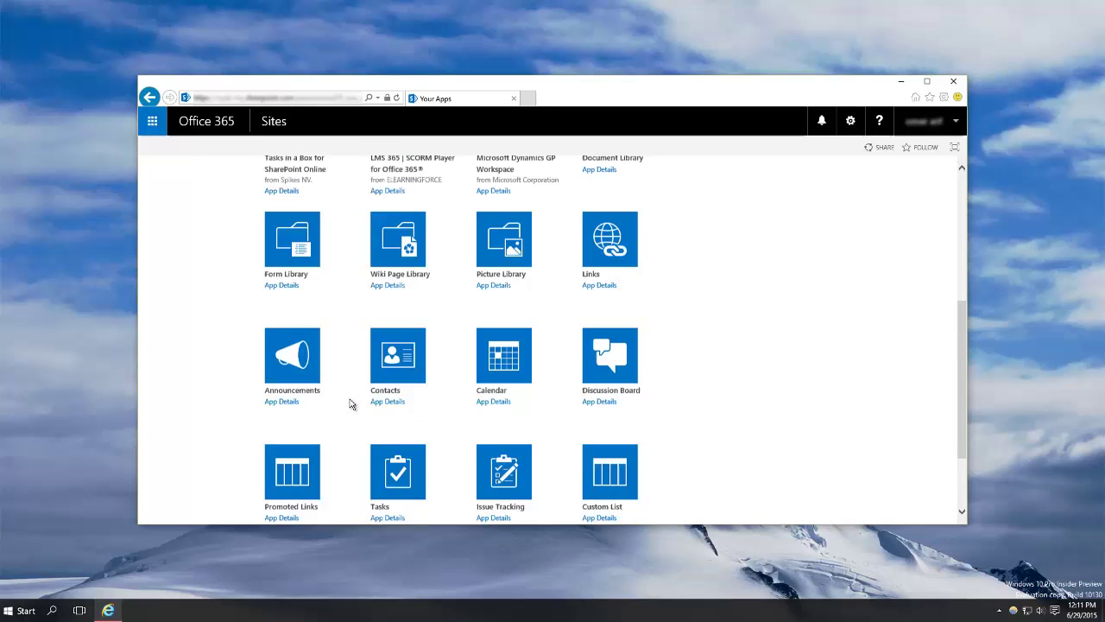
{"action": "scroll", "coordinate": [353, 399], "scroll_direction": "up", "scroll_amount": 3}
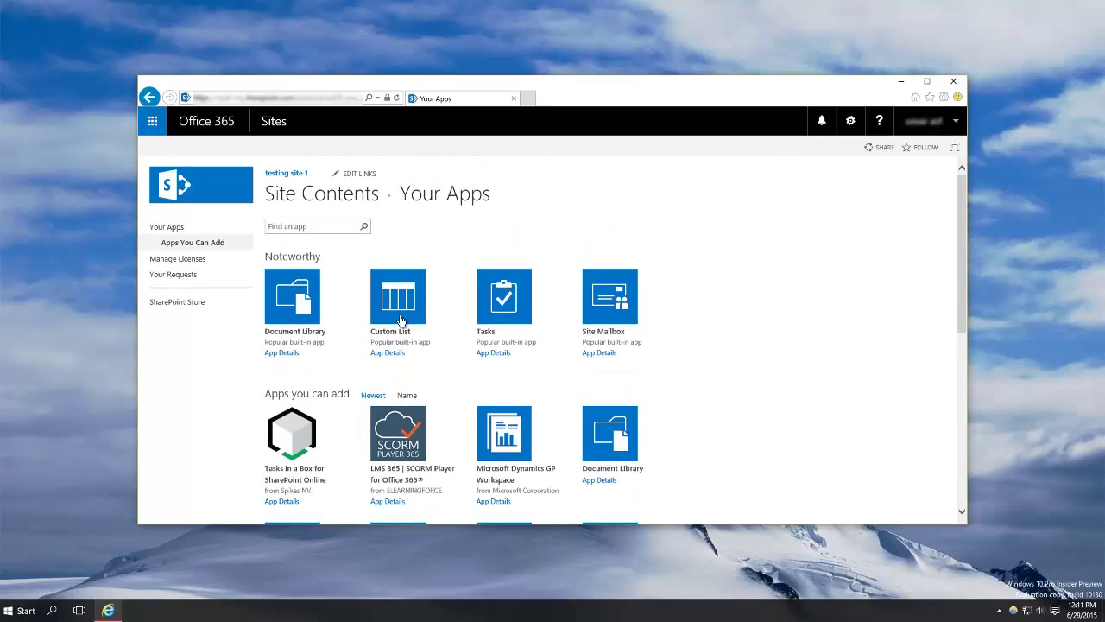
{"action": "left_click", "coordinate": [400, 321]}
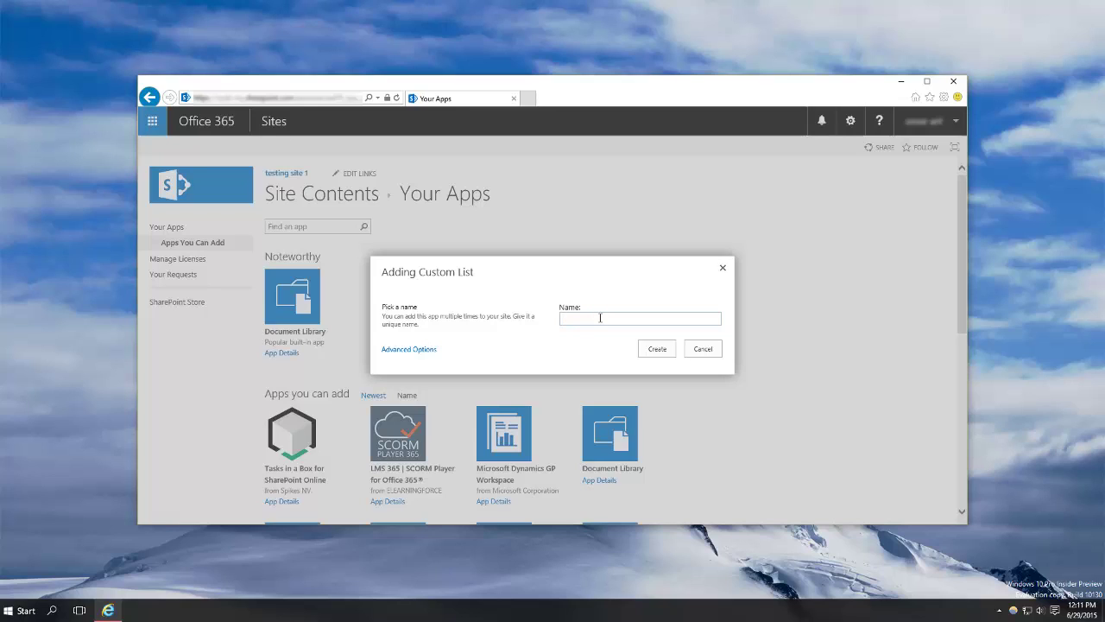
{"action": "type", "text": "M"}
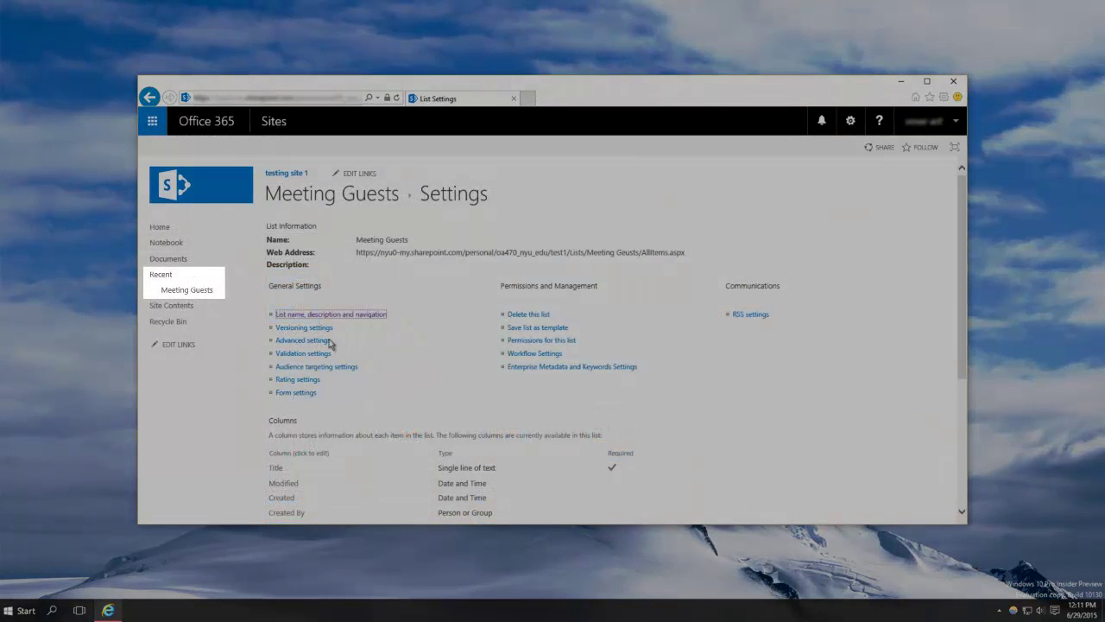
Open Meeting Guests in quick-edit mode and rename the Title column to 'Name'
{"action": "left_click", "coordinate": [196, 297]}
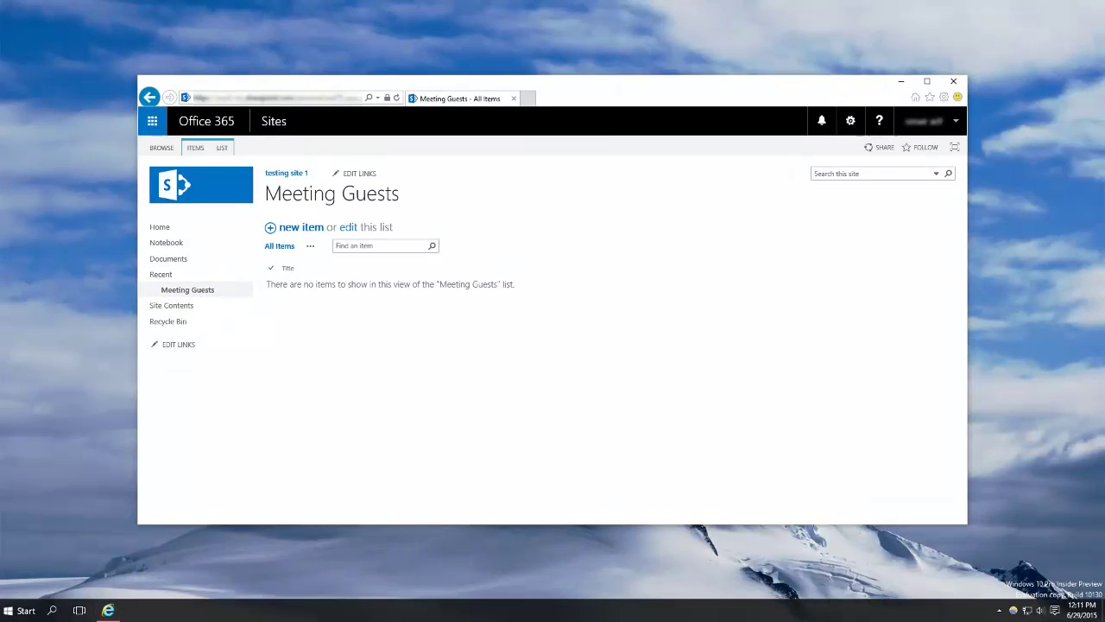
{"action": "left_click", "coordinate": [349, 227]}
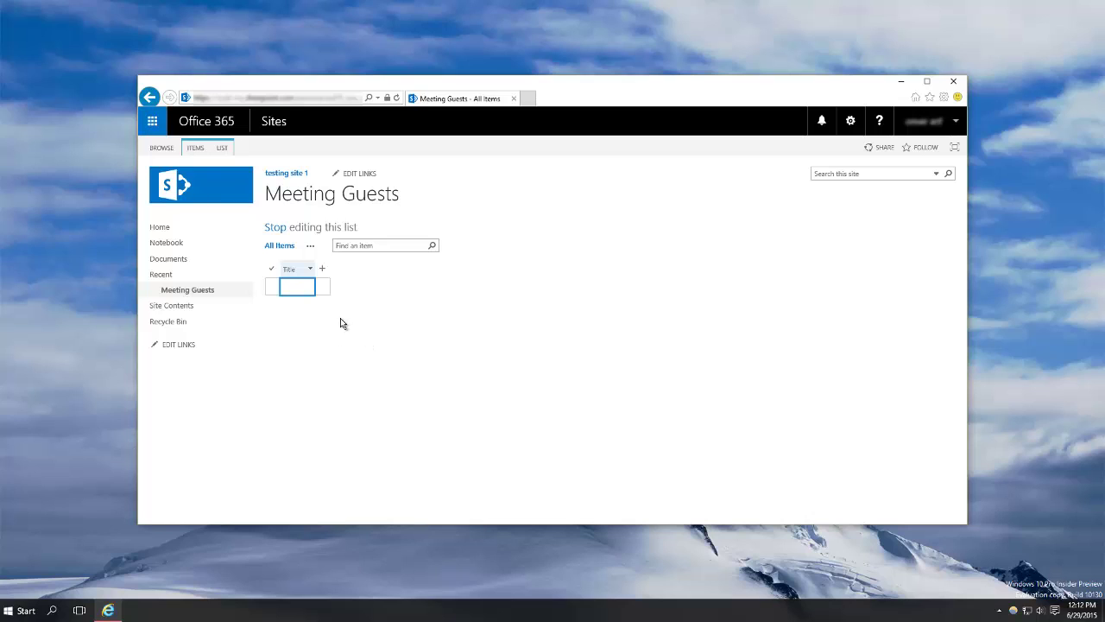
{"action": "left_click", "coordinate": [297, 270]}
{"action": "left_click", "coordinate": [307, 269]}
{"action": "left_click", "coordinate": [278, 289]}
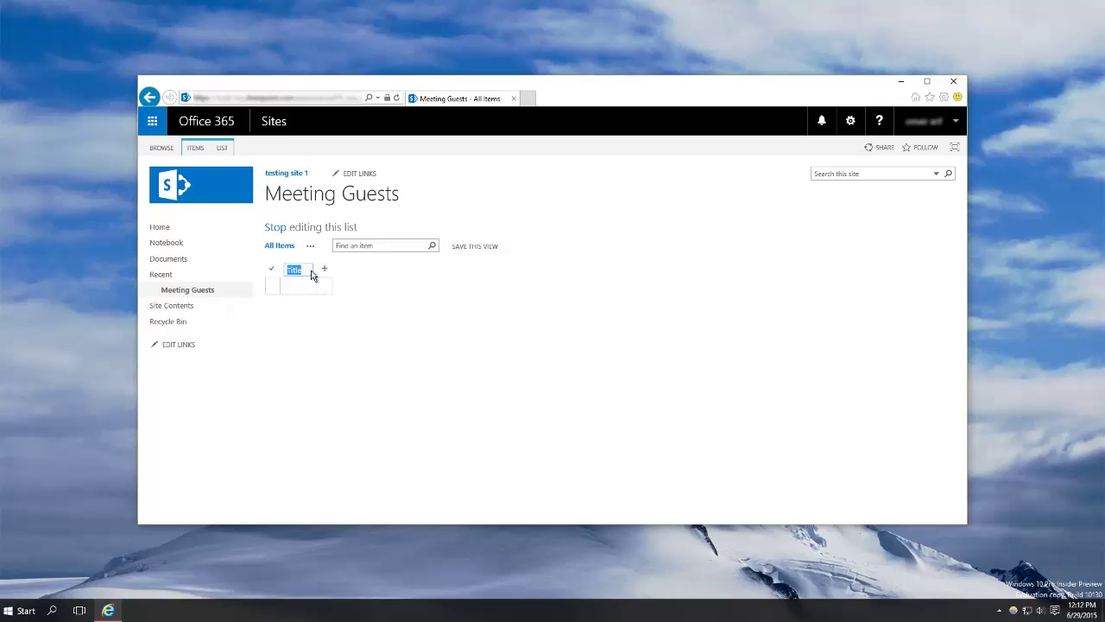
{"action": "type", "text": "Name"}
Add a new column named RSVP of type Choice, marked as required
{"action": "left_click", "coordinate": [323, 270]}
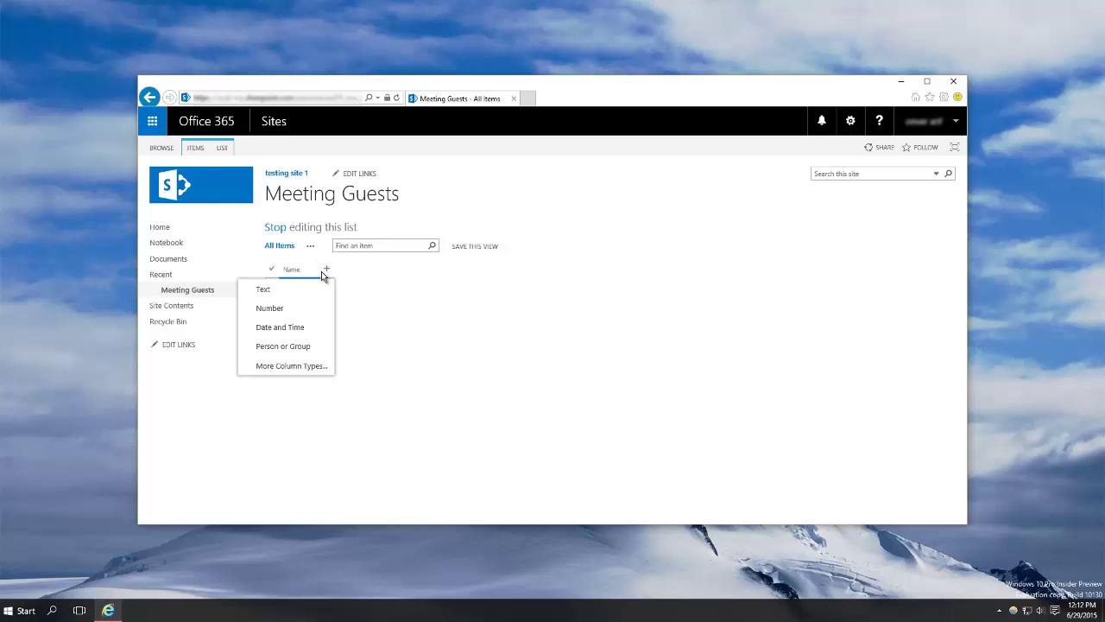
{"action": "left_click", "coordinate": [302, 366]}
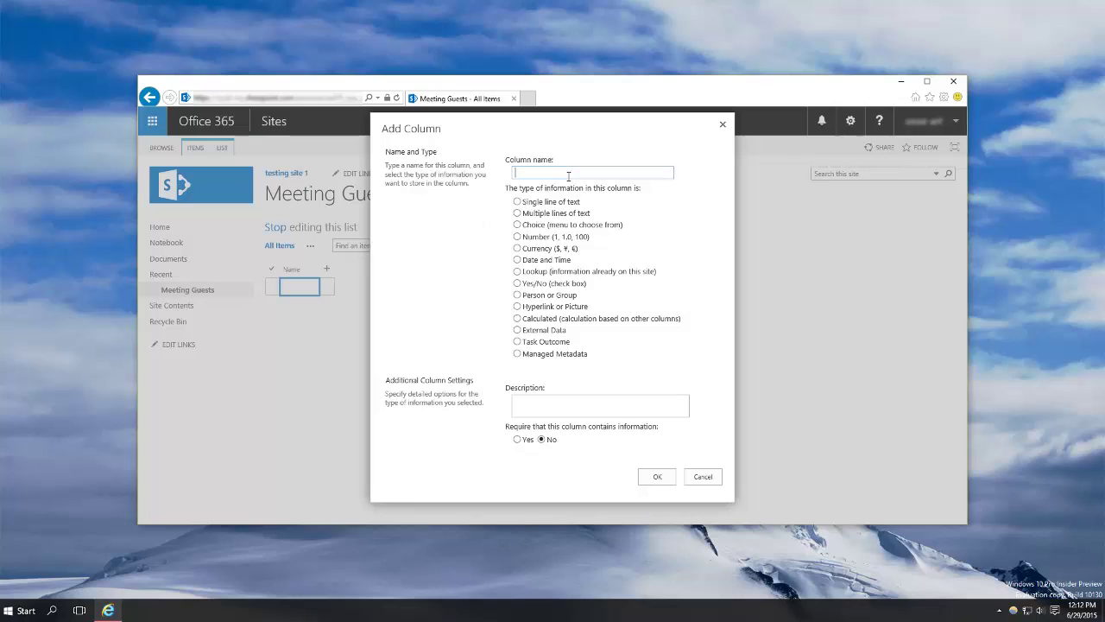
{"action": "type", "text": "VP"}
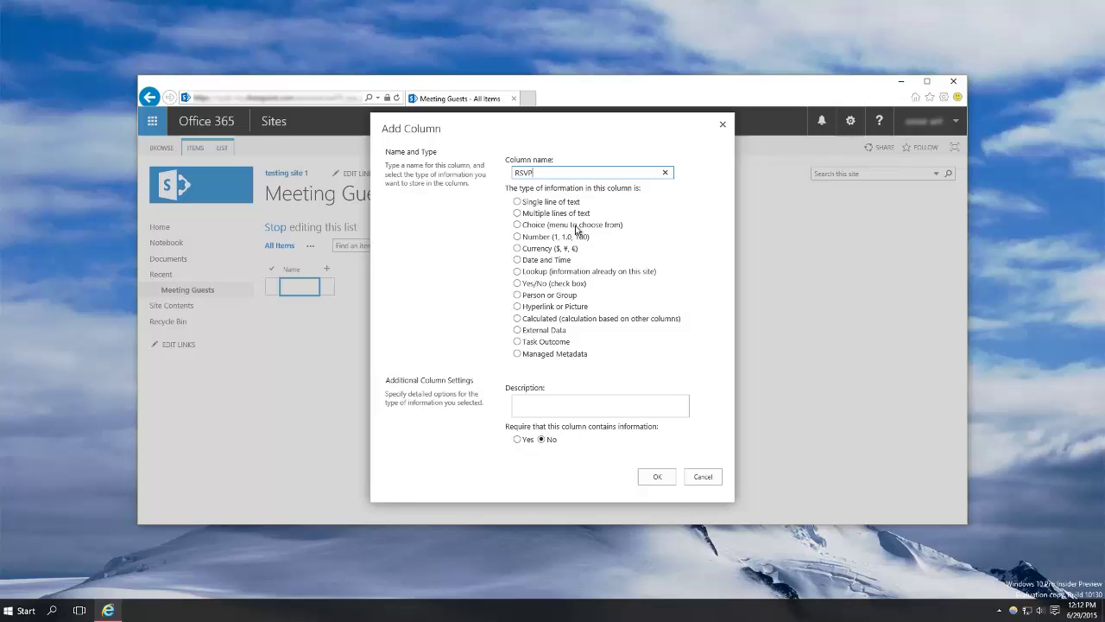
{"action": "left_click", "coordinate": [519, 224]}
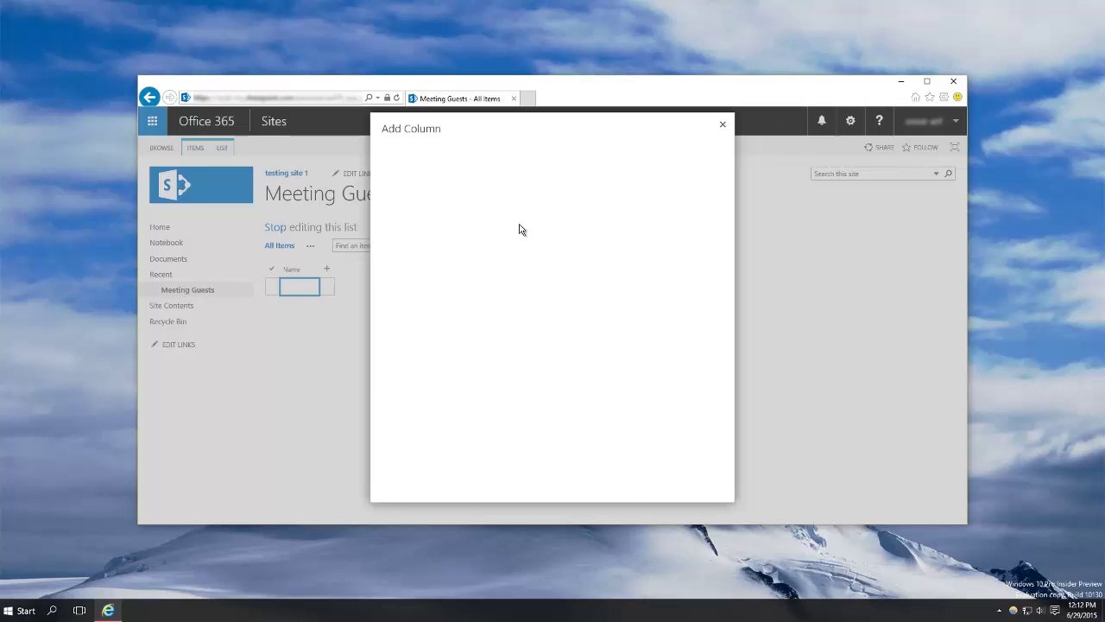
{"action": "scroll", "coordinate": [625, 288], "scroll_direction": "down", "scroll_amount": 5}
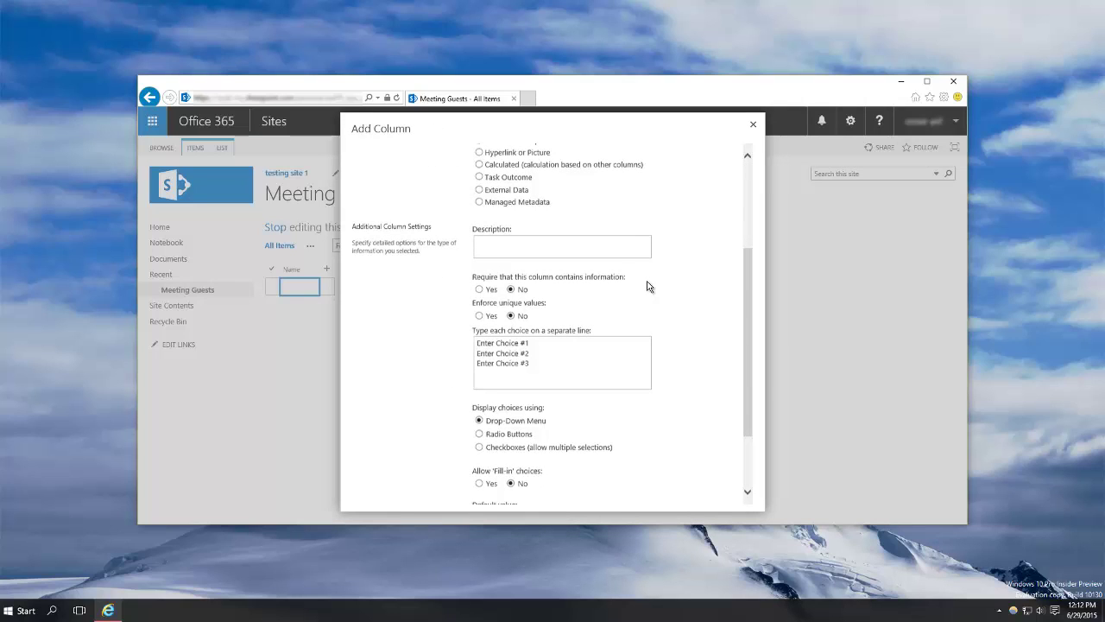
{"action": "scroll", "coordinate": [648, 286], "scroll_direction": "down", "scroll_amount": 1}
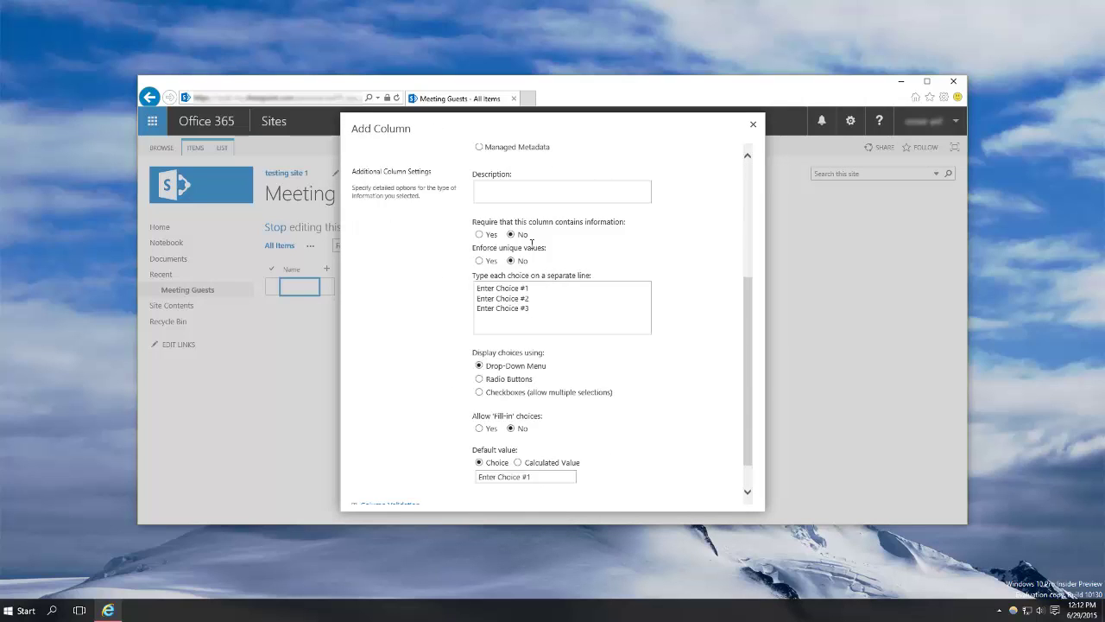
{"action": "left_click", "coordinate": [478, 234]}
Give RSVP the choices Not Attending and Attending, default Not Attending, and create the column
{"action": "scroll", "coordinate": [604, 277], "scroll_direction": "down", "scroll_amount": 1}
{"action": "left_click_drag", "start_coordinate": [575, 271], "coordinate": [384, 192]}
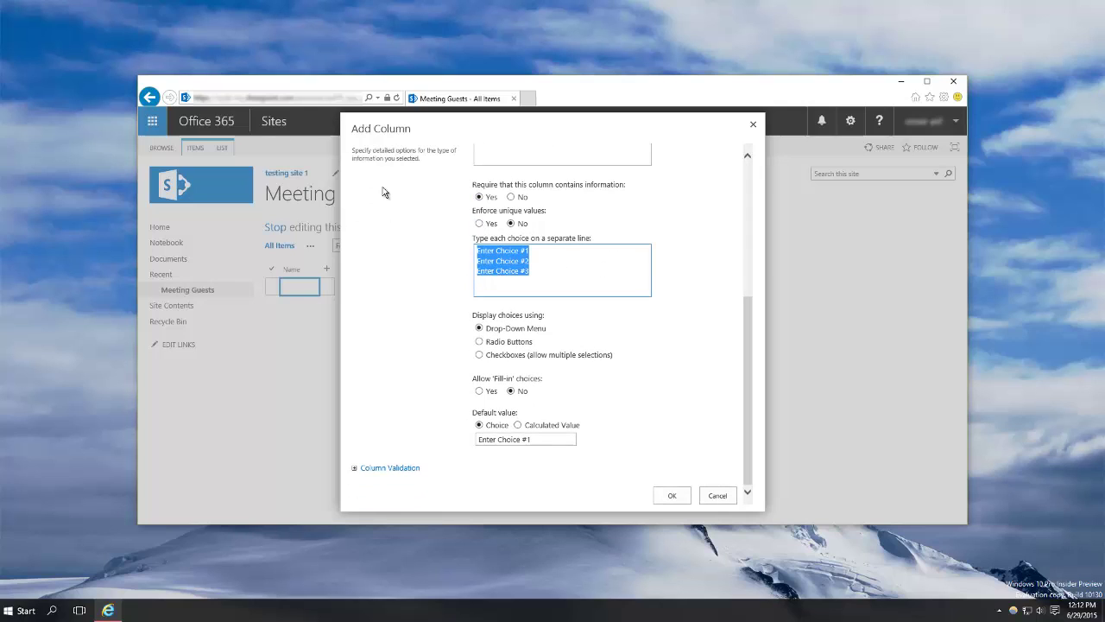
{"action": "key", "text": "Delete"}
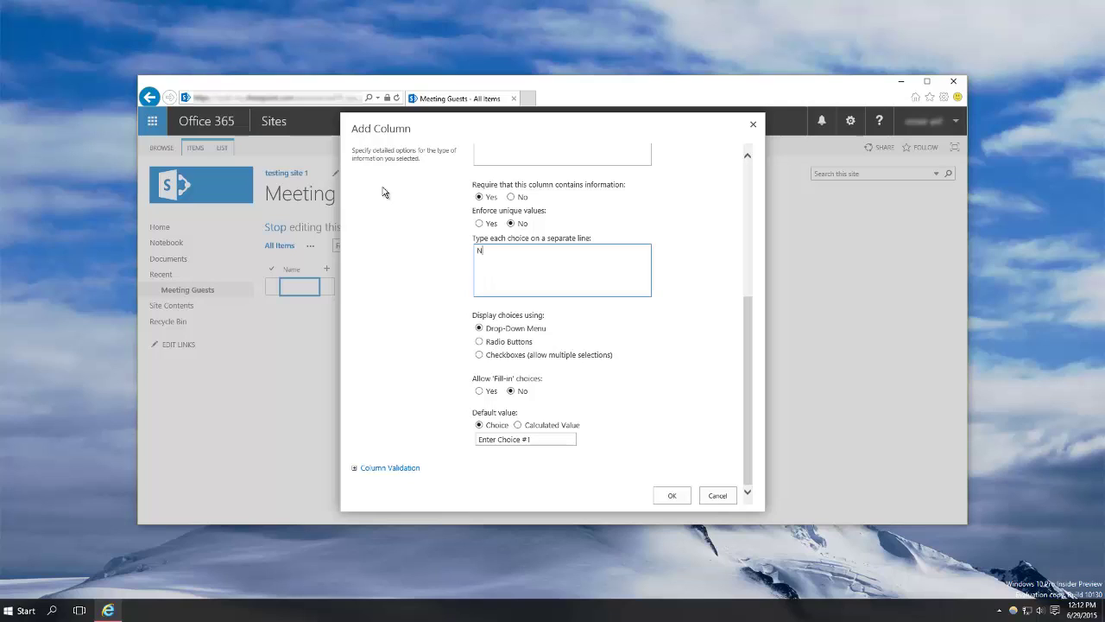
{"action": "type", "text": "Not Attending"}
{"action": "key", "text": "Return"}
{"action": "type", "text": "A"}
{"action": "left_click", "coordinate": [653, 323]}
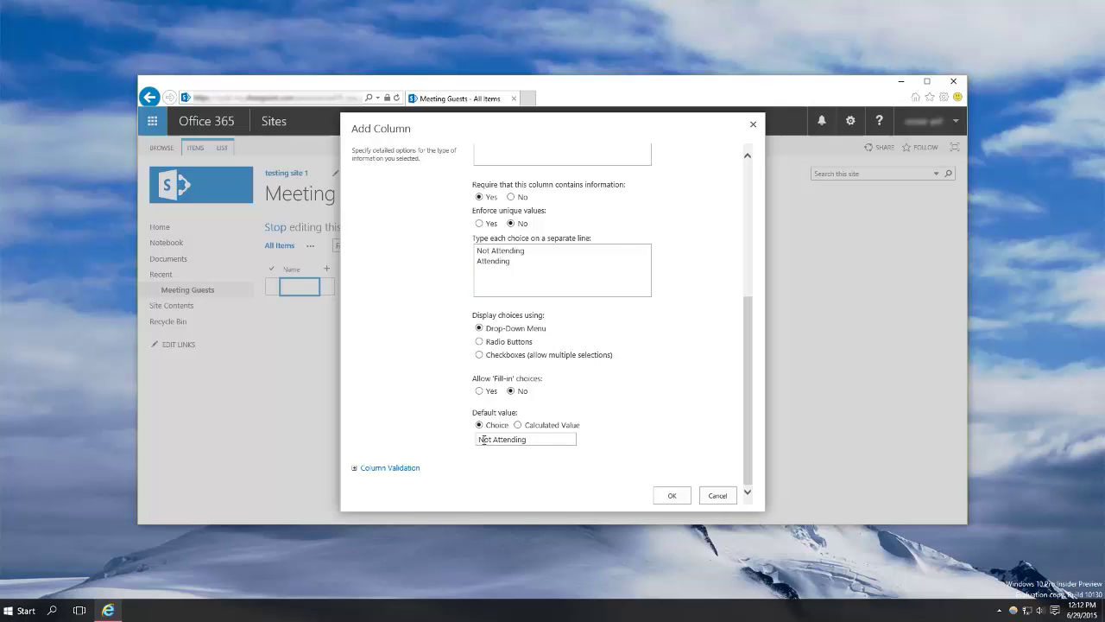
{"action": "left_click_drag", "start_coordinate": [480, 438], "coordinate": [533, 442]}
{"action": "left_click", "coordinate": [536, 442]}
{"action": "left_click", "coordinate": [672, 498]}
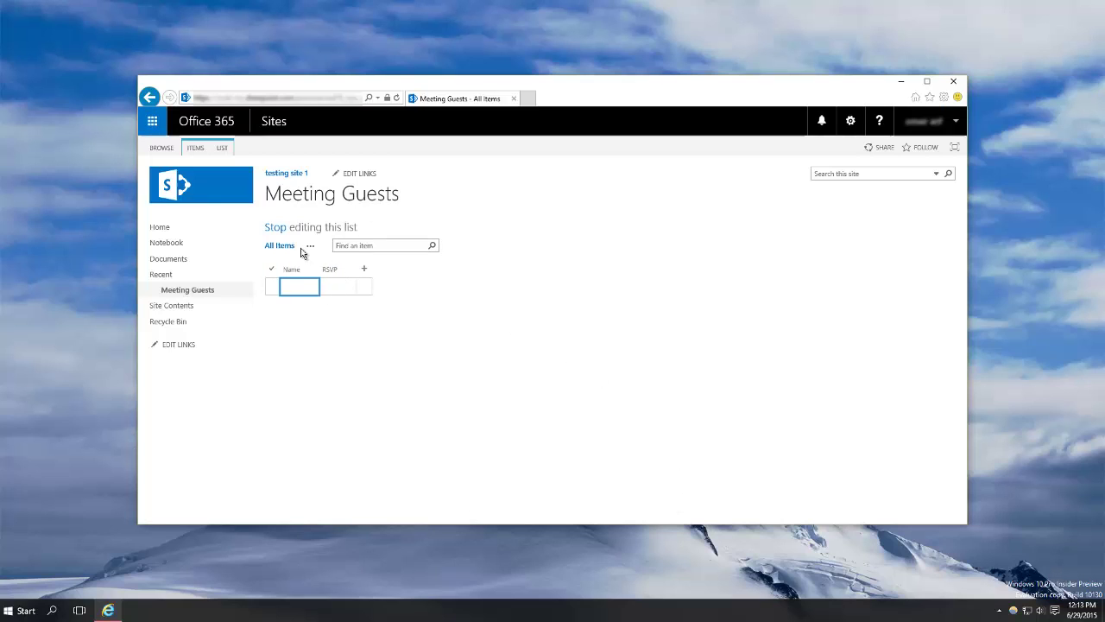
Stop editing and save a new item with Name 'john' and RSVP Attending
{"action": "left_click", "coordinate": [276, 229]}
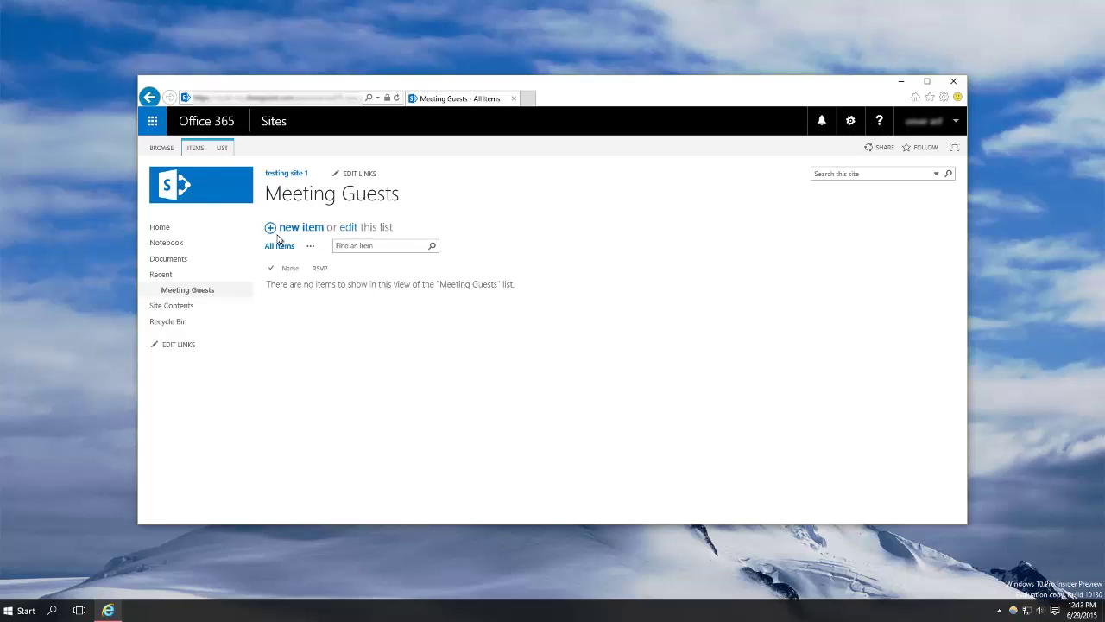
{"action": "left_click", "coordinate": [308, 229]}
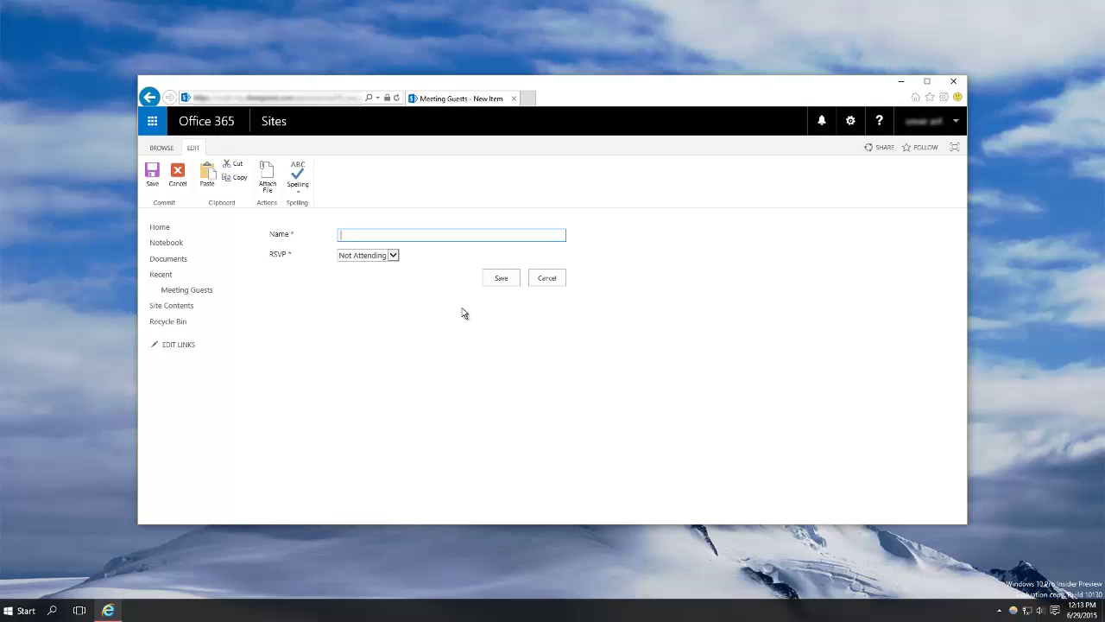
{"action": "type", "text": "johmn"}
{"action": "key", "text": "Tab"}
{"action": "left_click", "coordinate": [368, 254]}
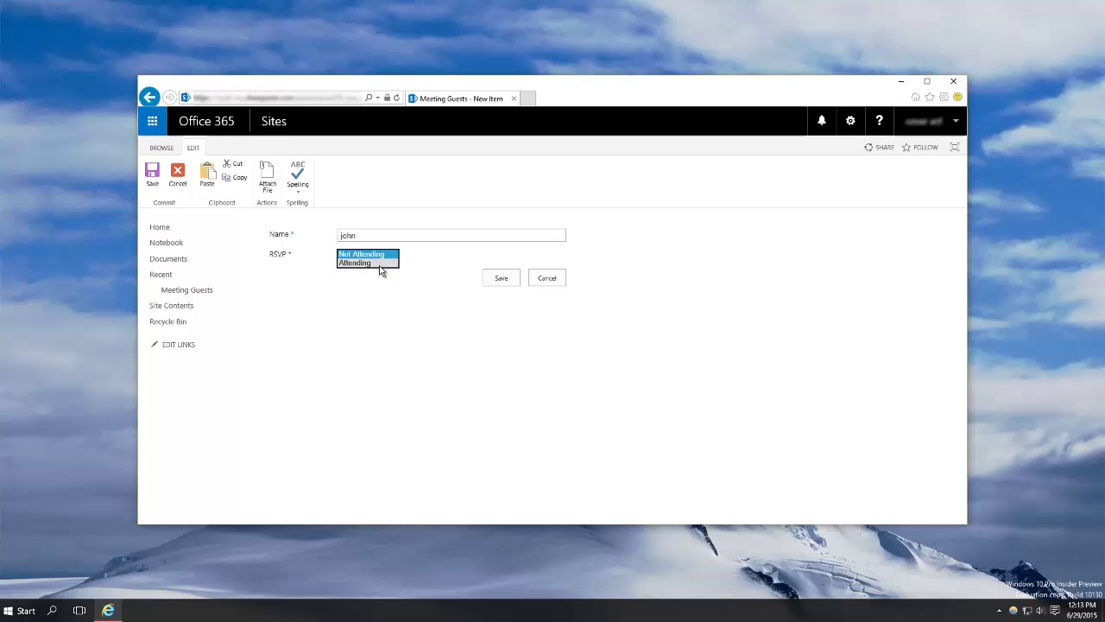
{"action": "left_click", "coordinate": [383, 269]}
{"action": "left_click", "coordinate": [508, 284]}
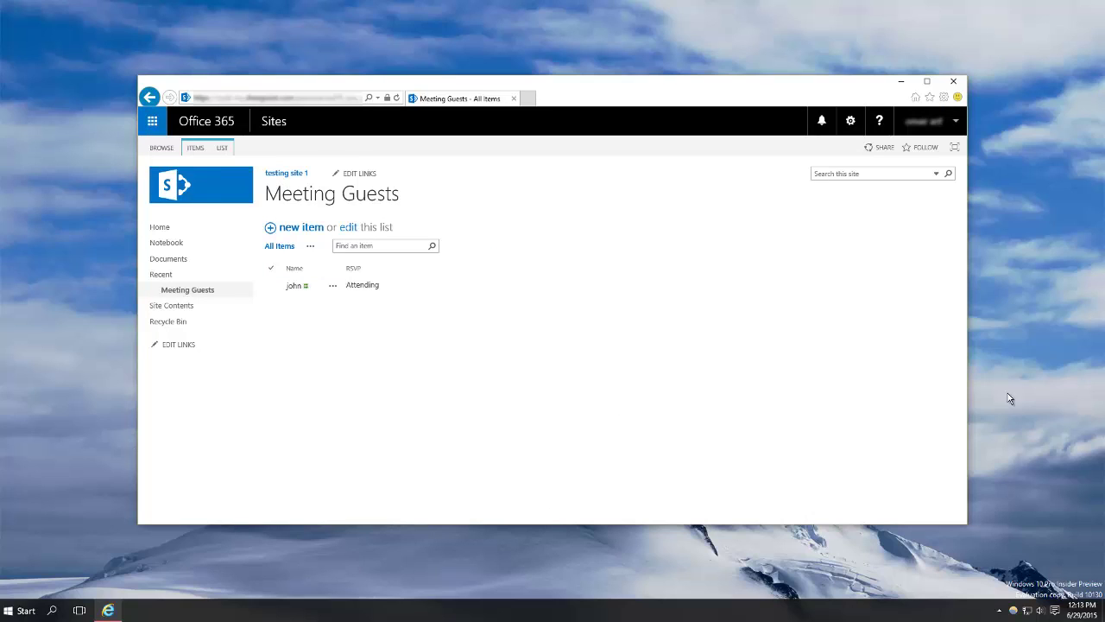
{"action": "left_click", "coordinate": [298, 227]}
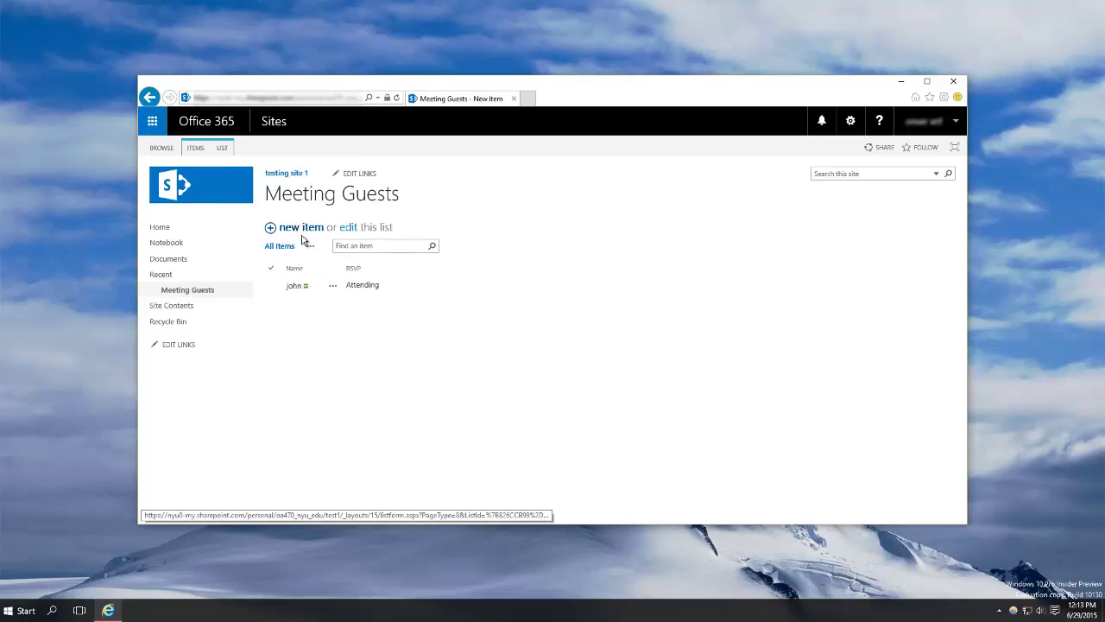
{"action": "left_click", "coordinate": [390, 257]}
{"action": "left_click", "coordinate": [385, 254]}
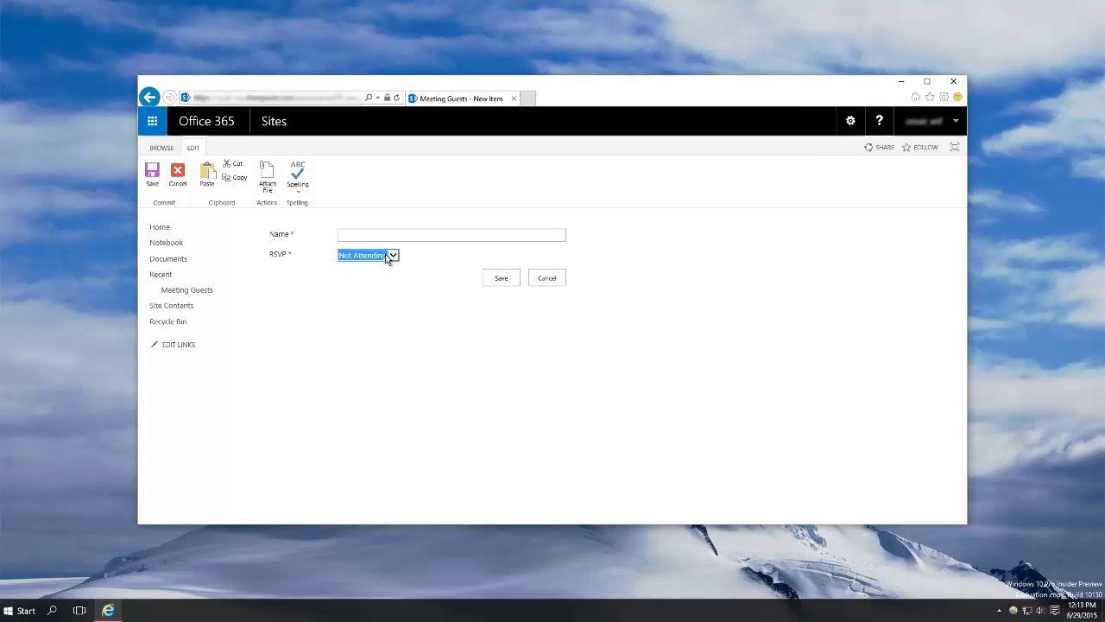
{"action": "left_click", "coordinate": [385, 254]}
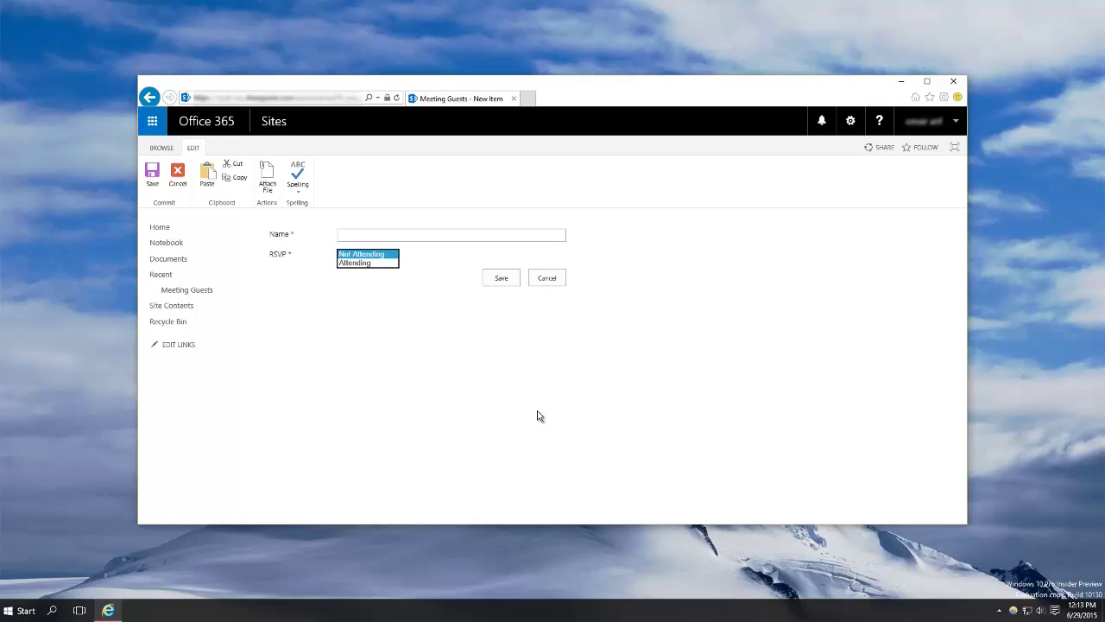
Cancel the new entry and open Meeting Guests List Settings to review its Name and RSVP columns
{"action": "left_click", "coordinate": [547, 277]}
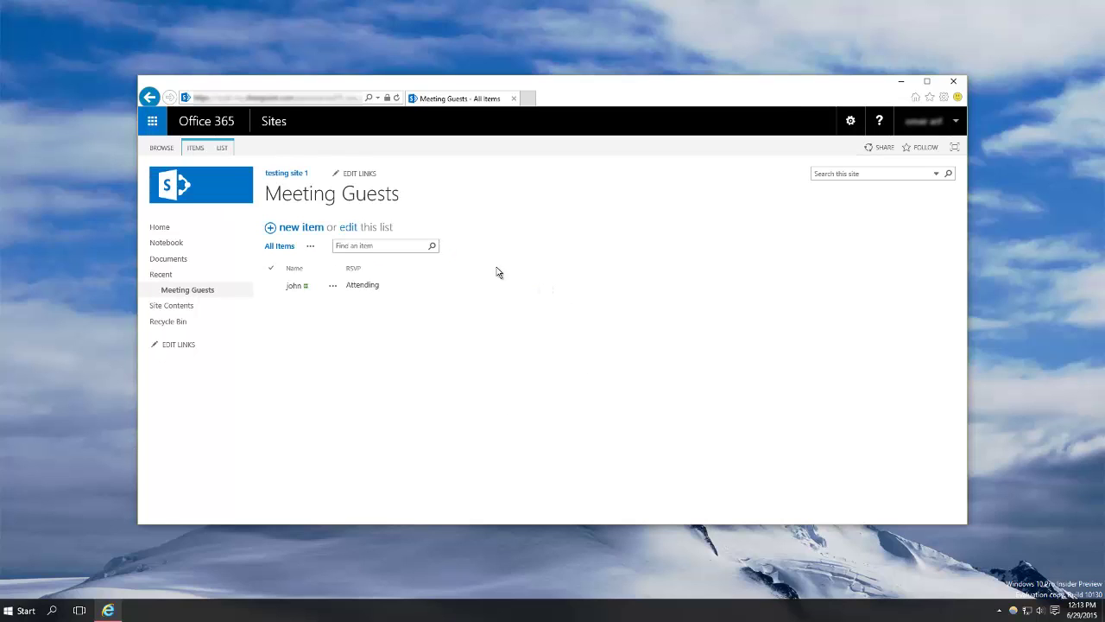
{"action": "left_click", "coordinate": [381, 269]}
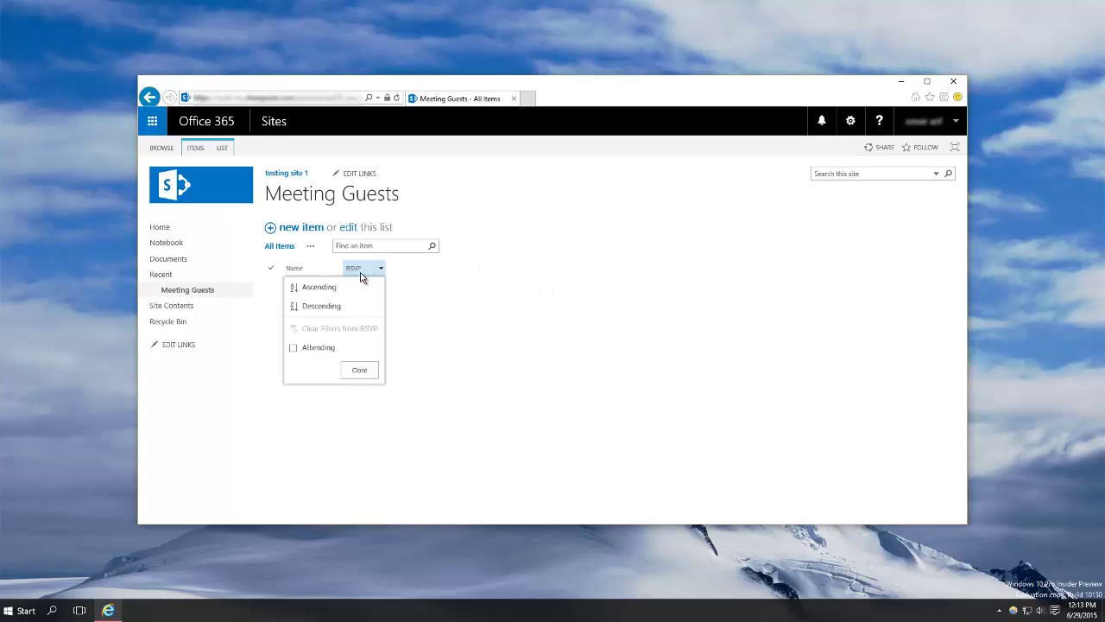
{"action": "left_click", "coordinate": [506, 285]}
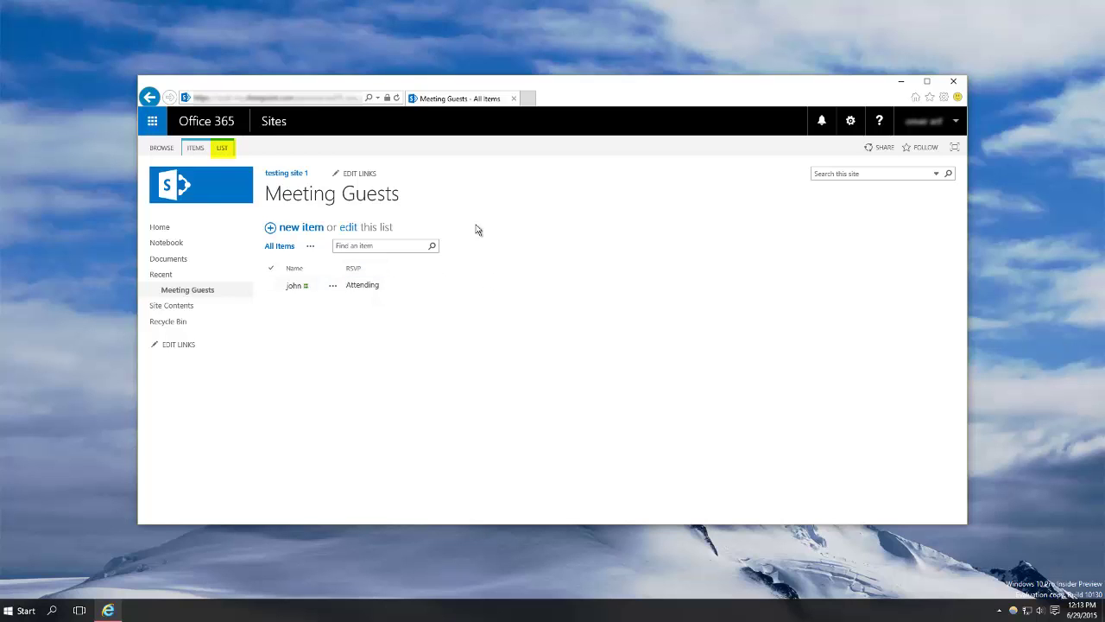
{"action": "left_click", "coordinate": [222, 148]}
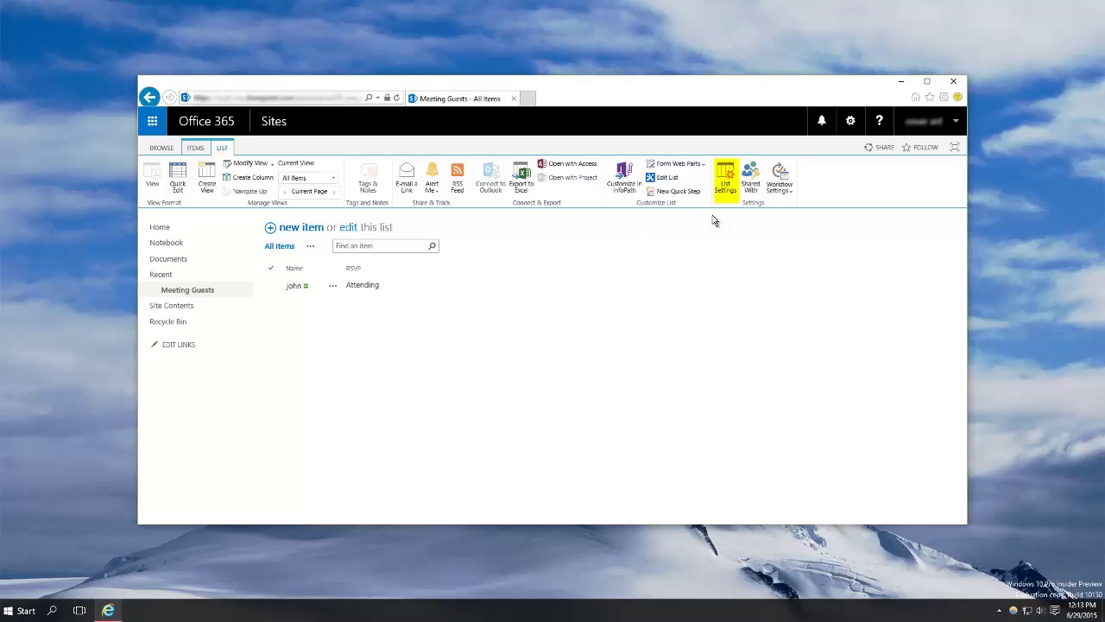
{"action": "left_click", "coordinate": [727, 191]}
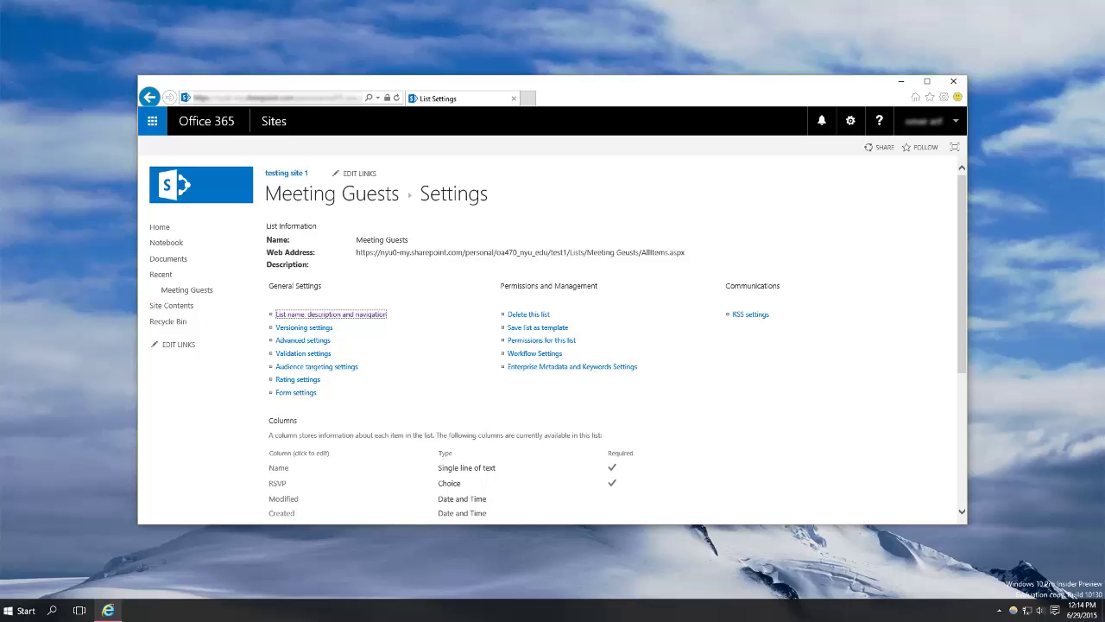
{"action": "scroll", "coordinate": [570, 305], "scroll_direction": "down", "scroll_amount": 5}
{"action": "scroll", "coordinate": [526, 298], "scroll_direction": "up", "scroll_amount": 2}
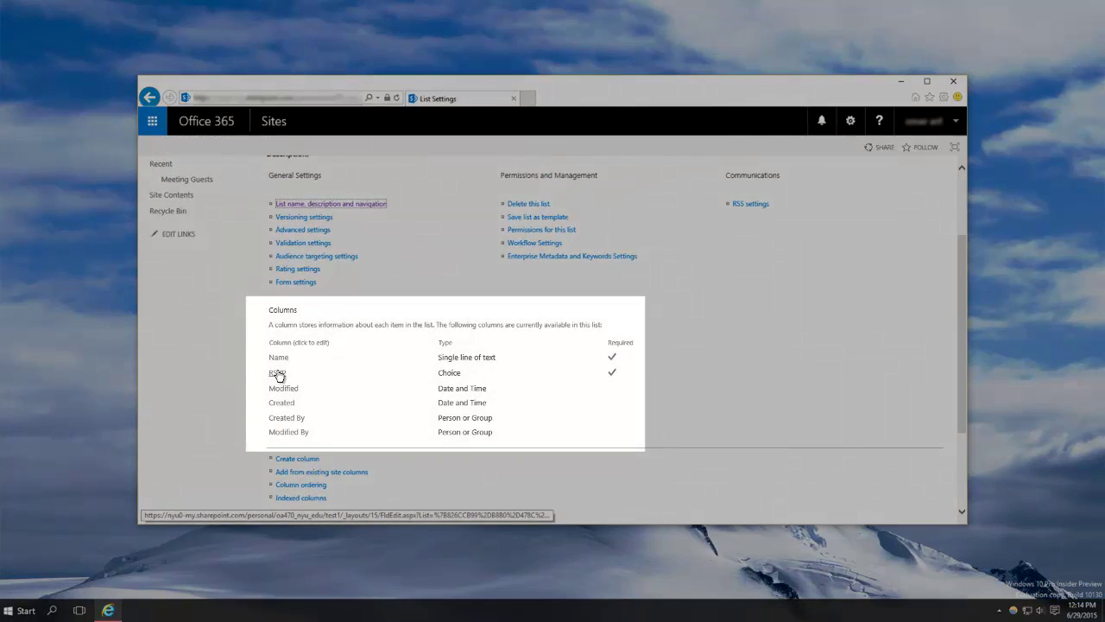
Edit the RSVP column so its choices display as Radio Buttons, and save
{"action": "left_click", "coordinate": [277, 372]}
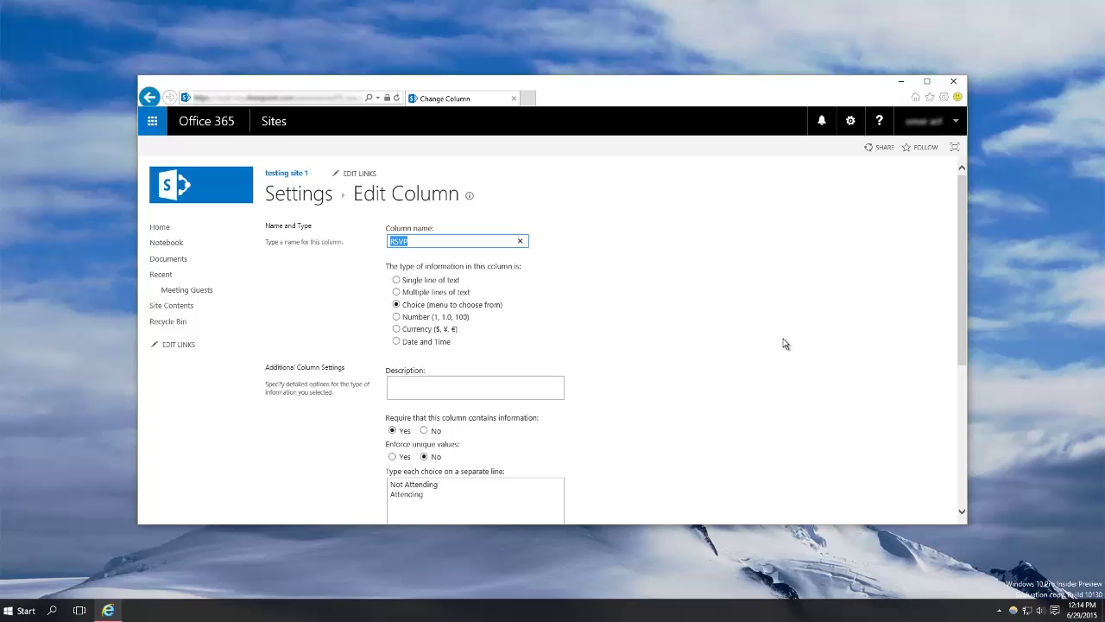
{"action": "scroll", "coordinate": [784, 343], "scroll_direction": "down", "scroll_amount": 4}
{"action": "scroll", "coordinate": [783, 344], "scroll_direction": "up", "scroll_amount": 3}
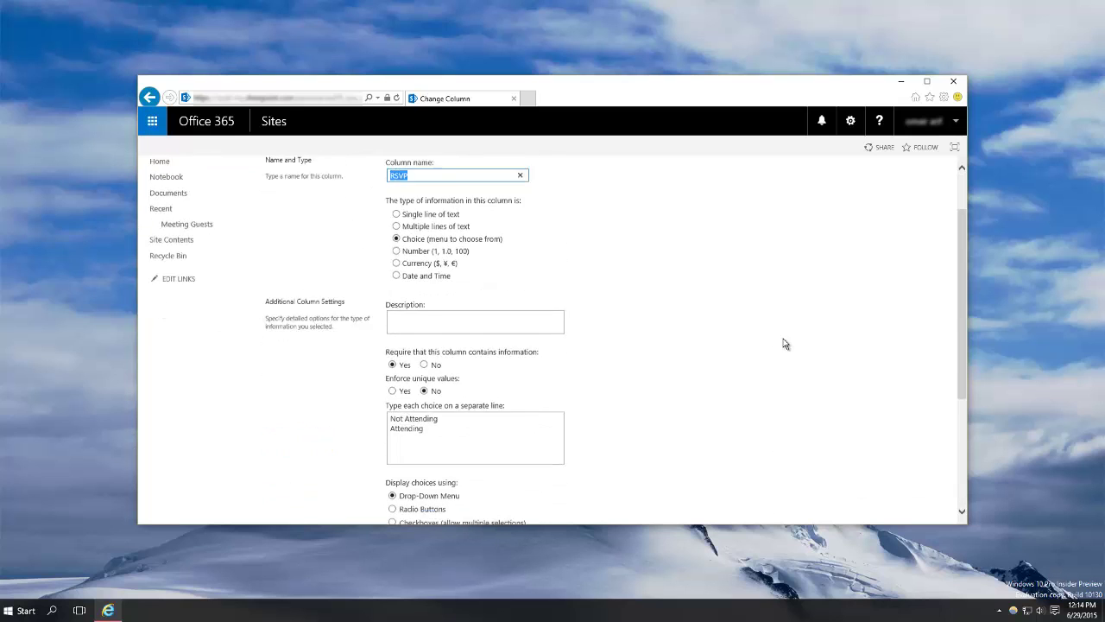
{"action": "scroll", "coordinate": [784, 344], "scroll_direction": "down", "scroll_amount": 2}
{"action": "scroll", "coordinate": [784, 344], "scroll_direction": "up", "scroll_amount": 3}
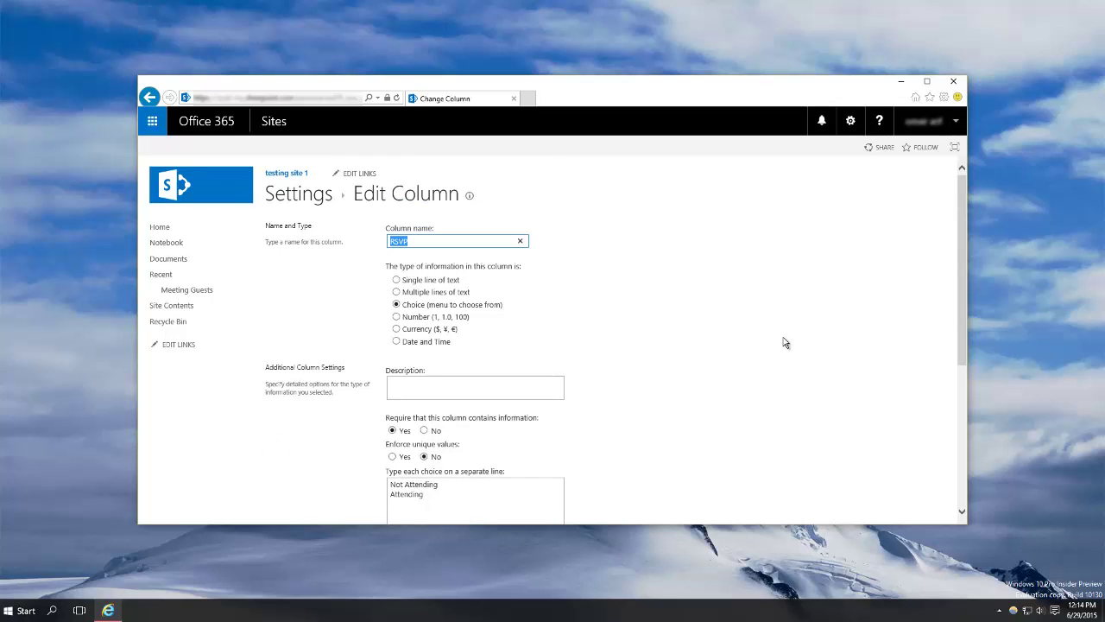
{"action": "scroll", "coordinate": [780, 338], "scroll_direction": "down", "scroll_amount": 6}
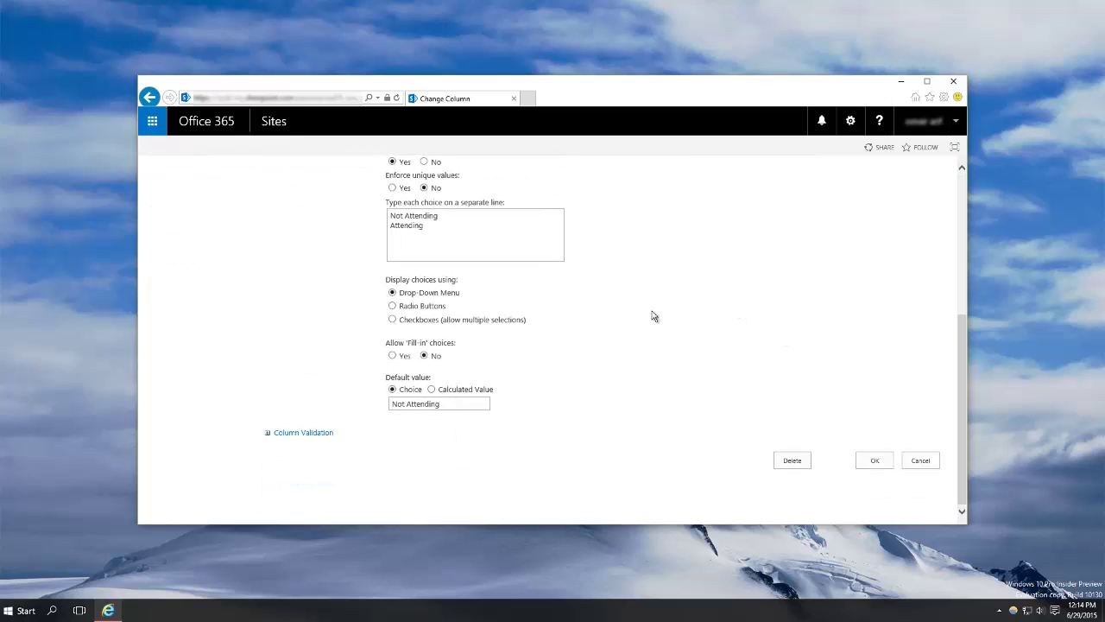
{"action": "left_click", "coordinate": [393, 308]}
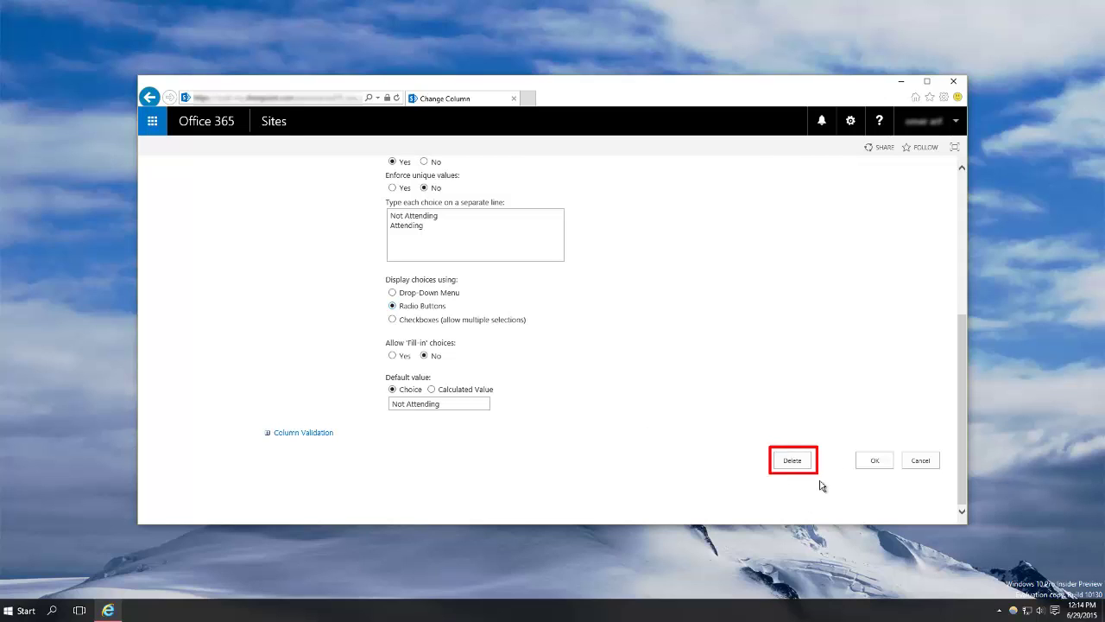
{"action": "left_click", "coordinate": [874, 460]}
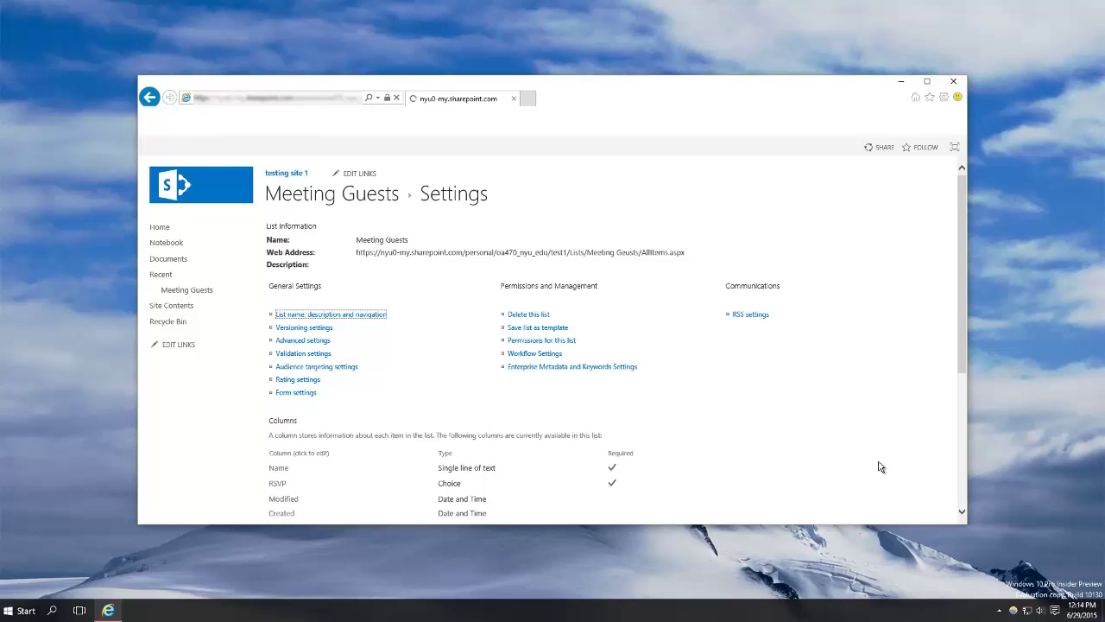
Start a new Meeting Guests item and try the Attending and Not Attending radio buttons
{"action": "left_click", "coordinate": [195, 290]}
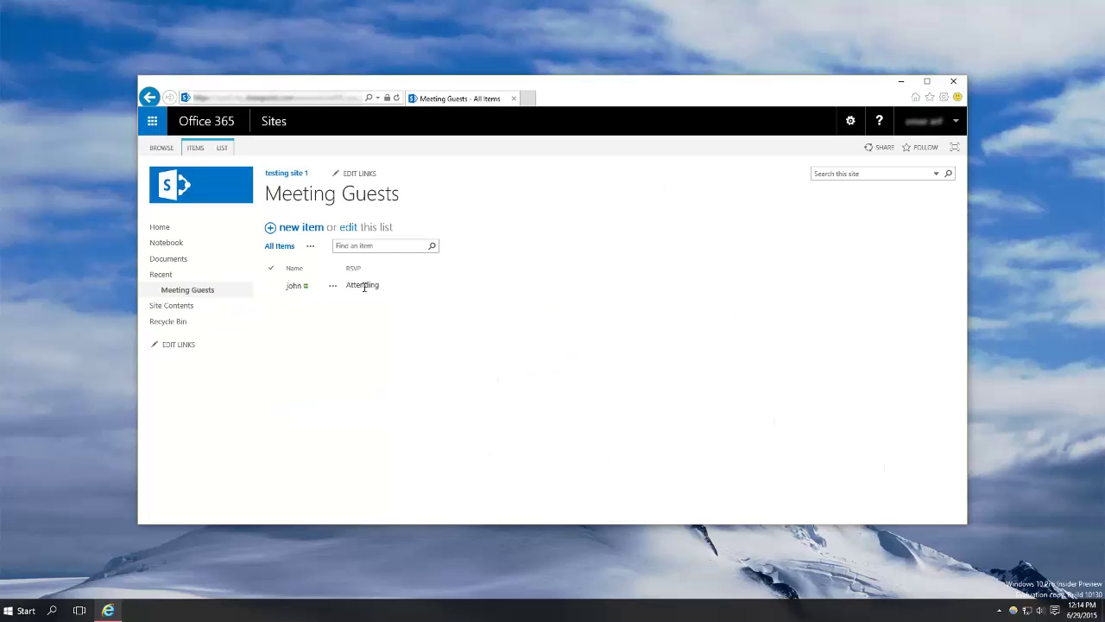
{"action": "left_click", "coordinate": [297, 230]}
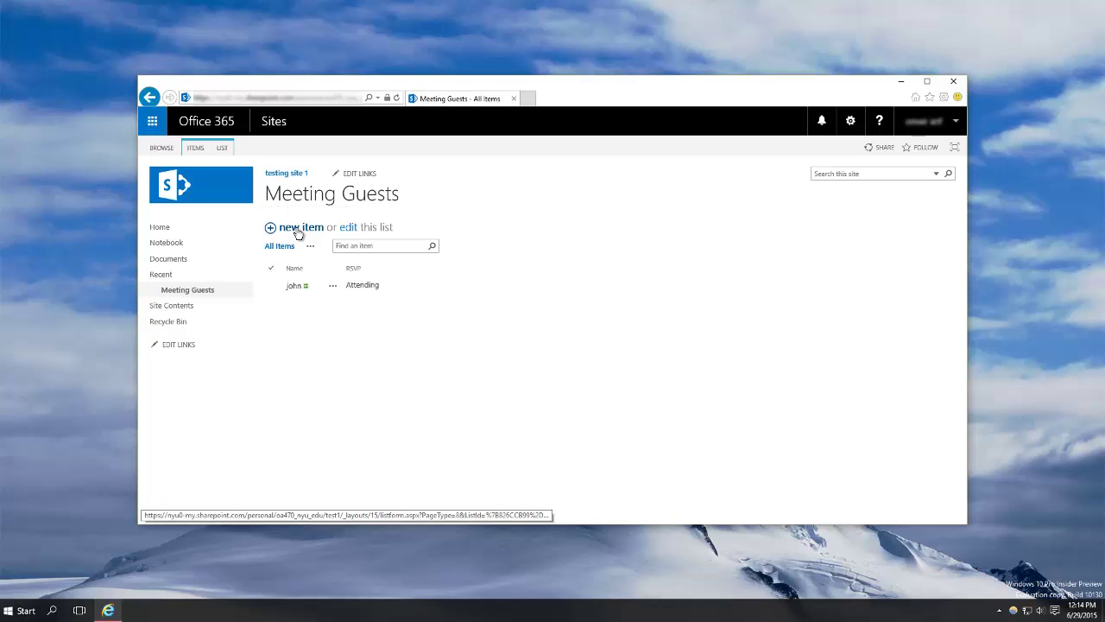
{"action": "left_click", "coordinate": [358, 270]}
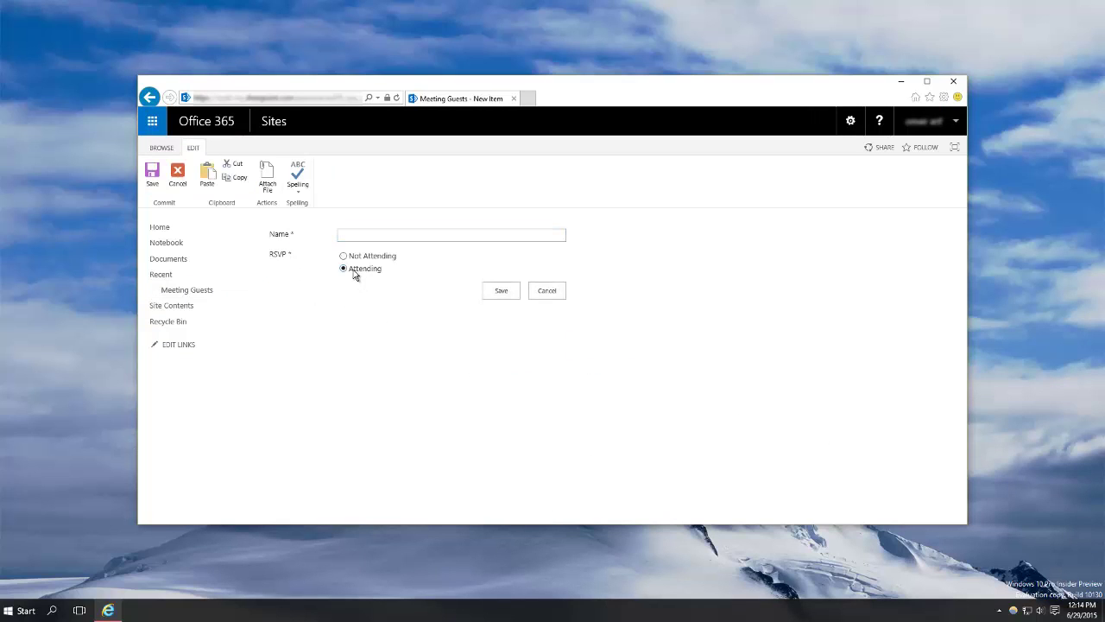
{"action": "left_click", "coordinate": [354, 257]}
{"action": "left_click", "coordinate": [356, 272]}
{"action": "left_click", "coordinate": [359, 256]}
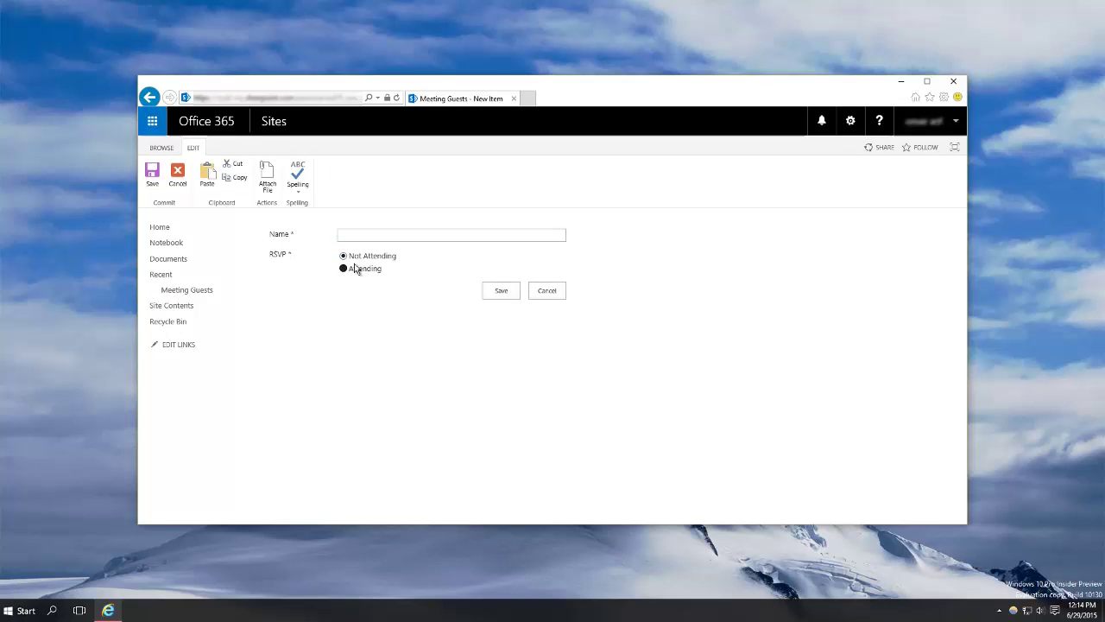
{"action": "left_click", "coordinate": [359, 270]}
{"action": "left_click", "coordinate": [359, 257]}
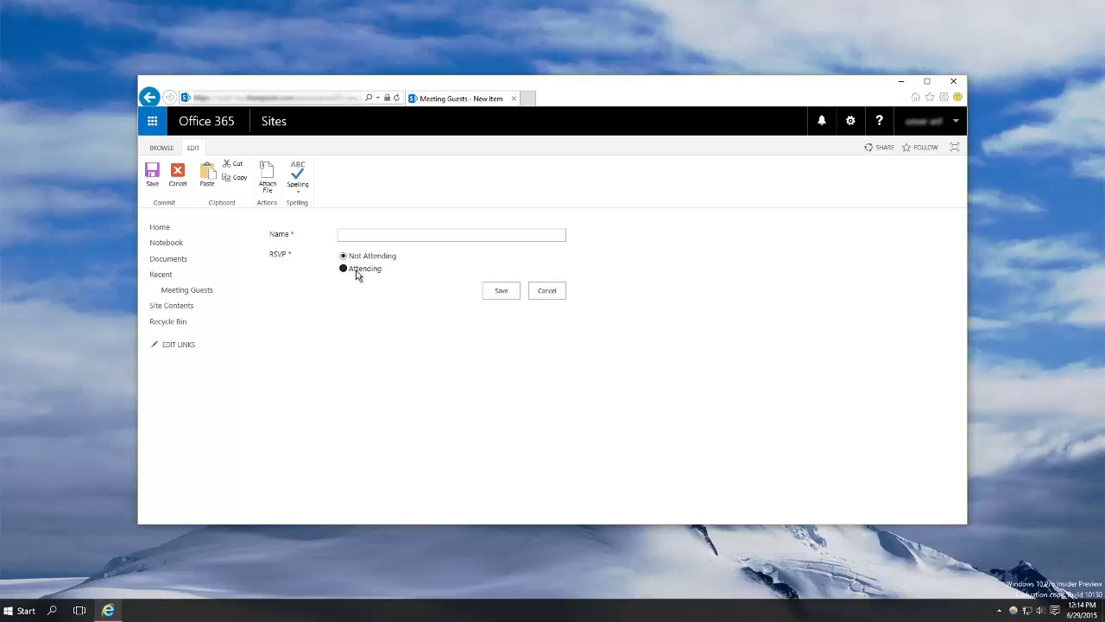
{"action": "left_click", "coordinate": [354, 268]}
{"action": "left_click", "coordinate": [357, 270]}
{"action": "left_click", "coordinate": [358, 257]}
{"action": "left_click", "coordinate": [358, 271]}
Enter 'Bob' as the Name with RSVP Not Attending and save the item
{"action": "left_click", "coordinate": [373, 234]}
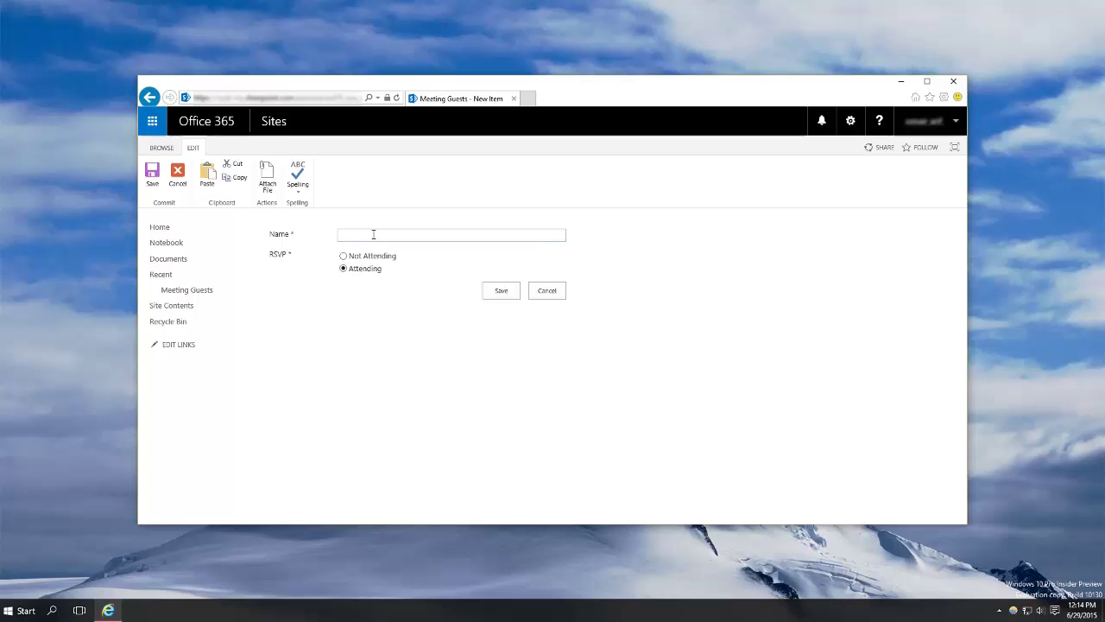
{"action": "type", "text": "Bob"}
{"action": "left_click", "coordinate": [367, 256]}
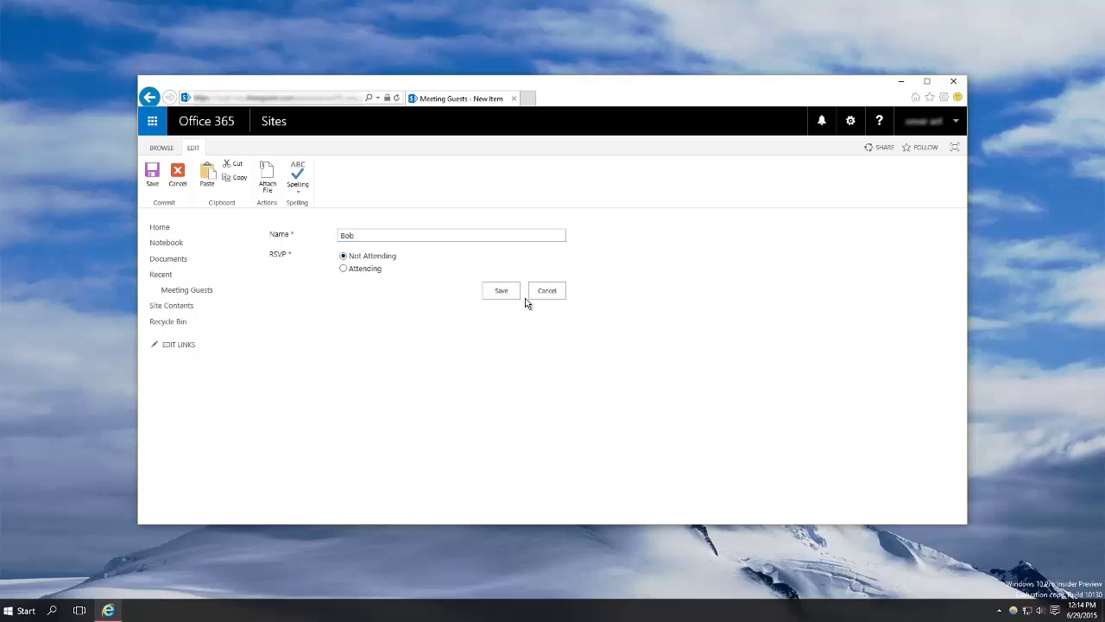
{"action": "left_click", "coordinate": [501, 291]}
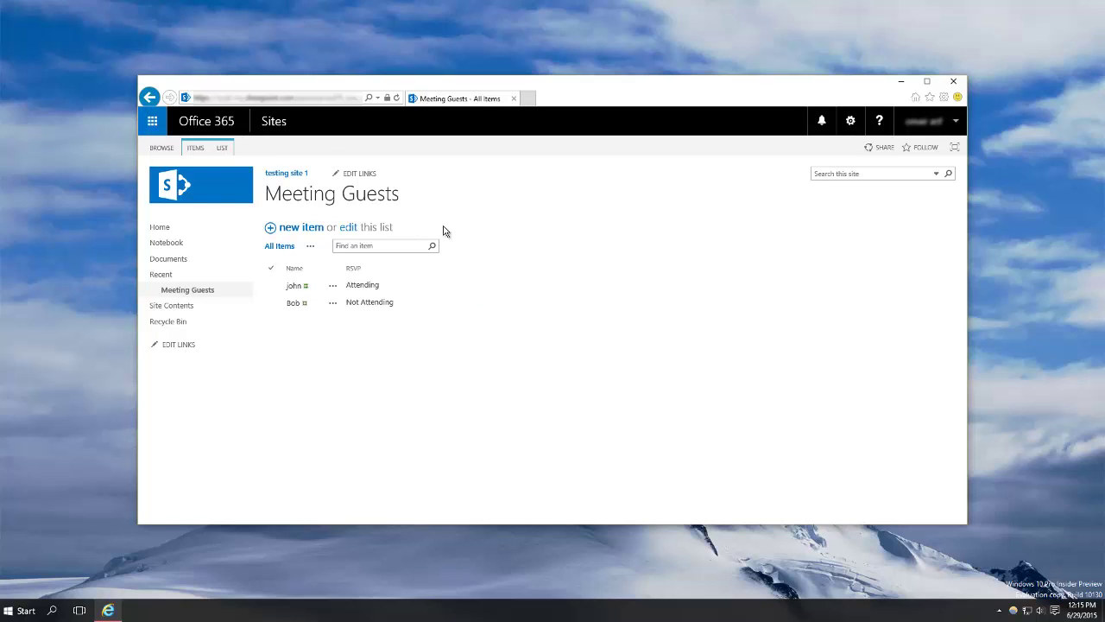
Start another new item in the Meeting Guests list
{"action": "left_click", "coordinate": [304, 227]}
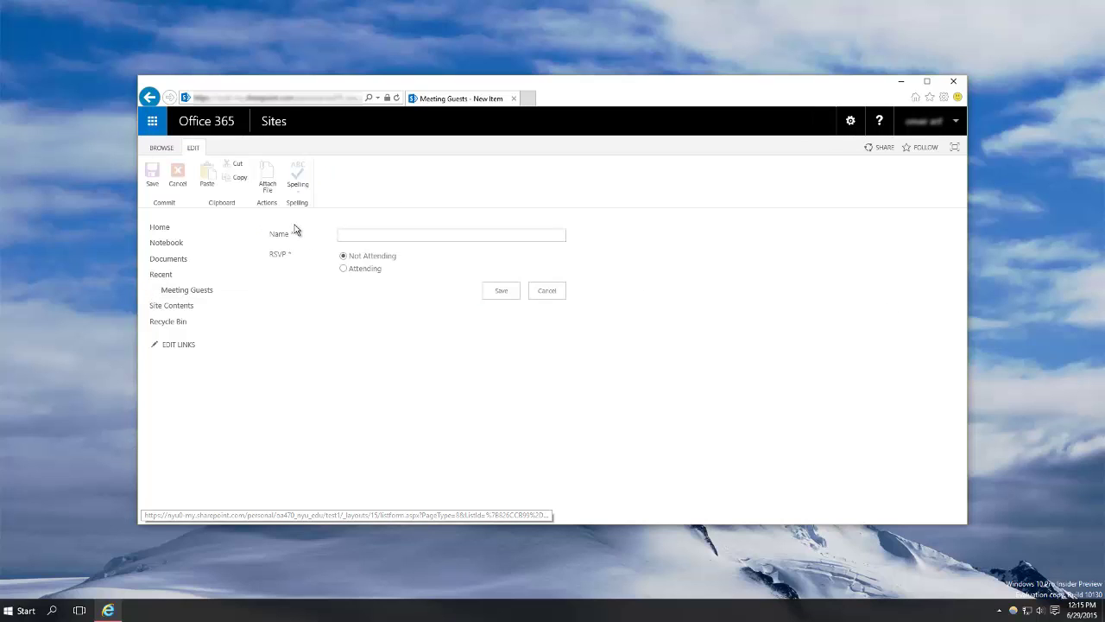